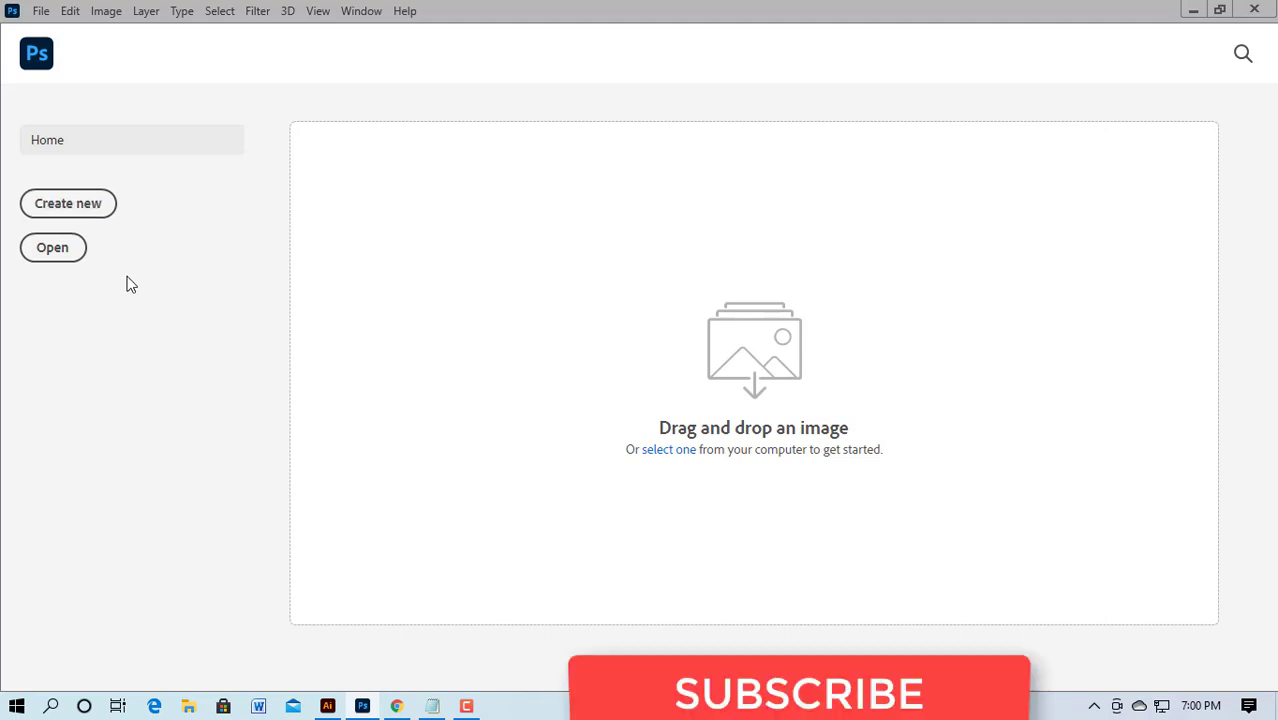
Step: Create a 3.25 × 1.75 in, 300 ppi CMYK document with a white background and place guides along all four canvas edges
{"action": "left_click", "coordinate": [80, 205]}
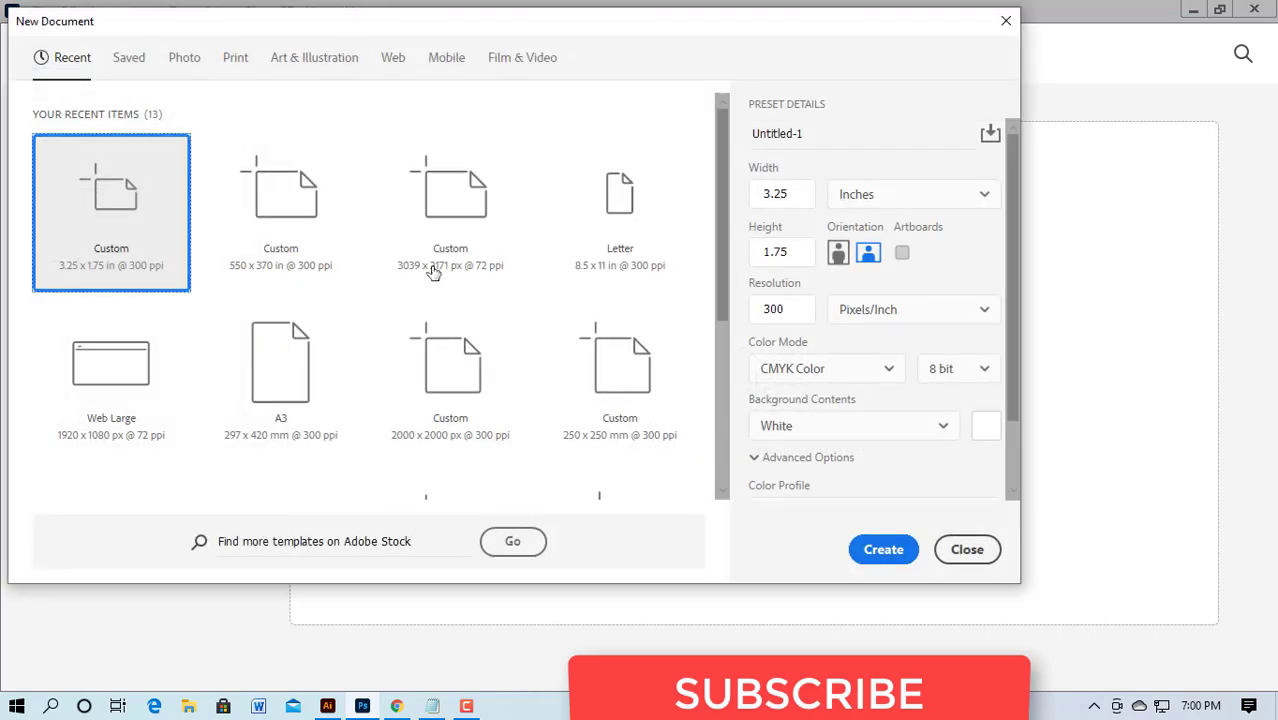
{"action": "left_click", "coordinate": [883, 549]}
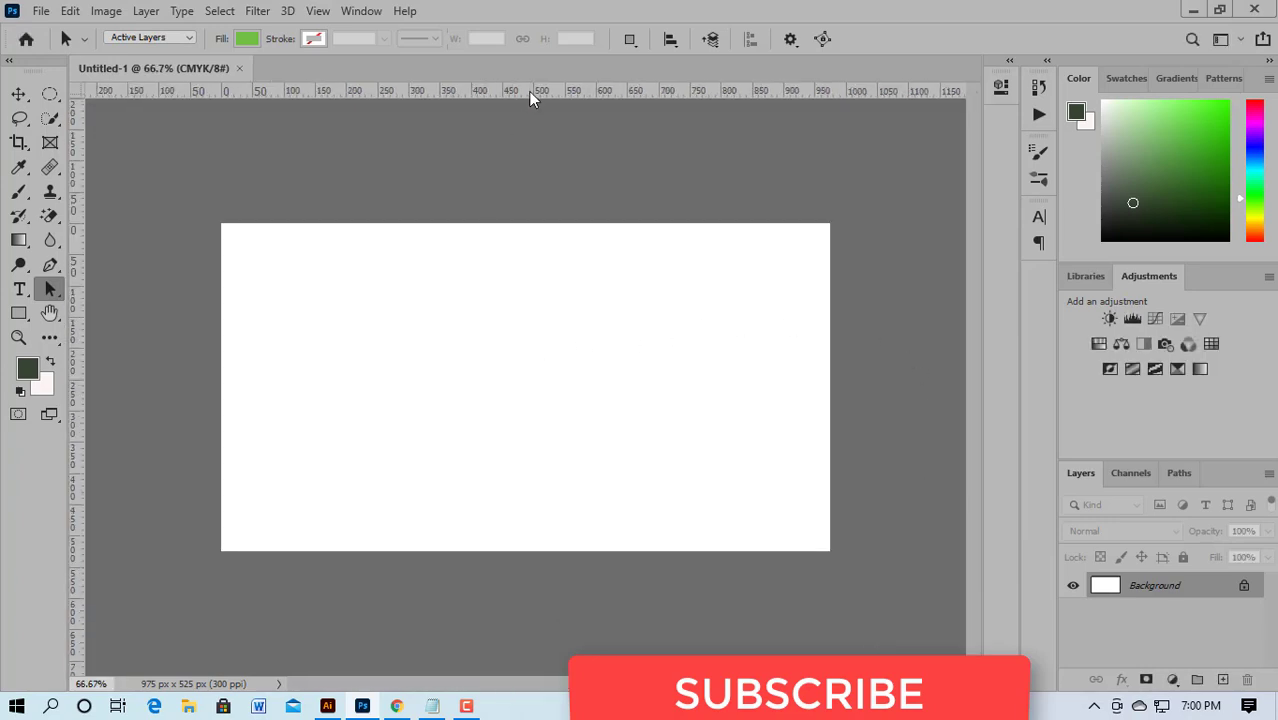
{"action": "left_click_drag", "start_coordinate": [531, 94], "coordinate": [522, 224]}
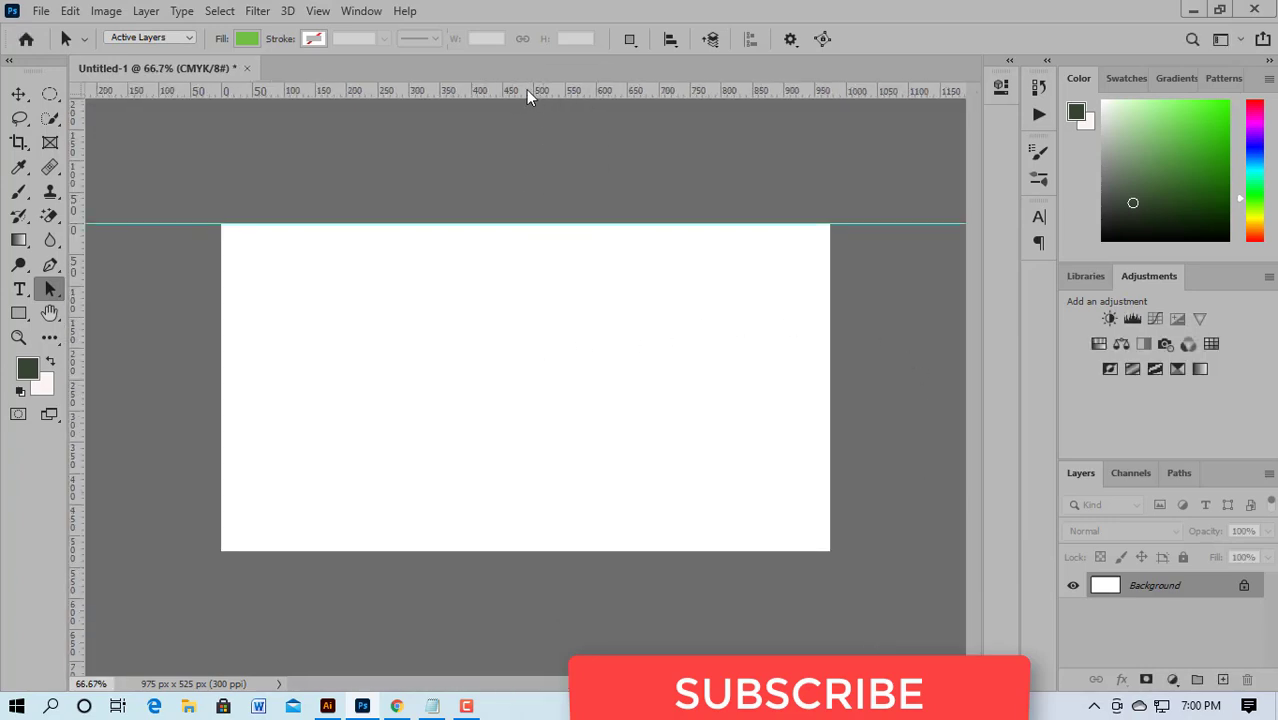
{"action": "left_click_drag", "start_coordinate": [526, 89], "coordinate": [516, 551]}
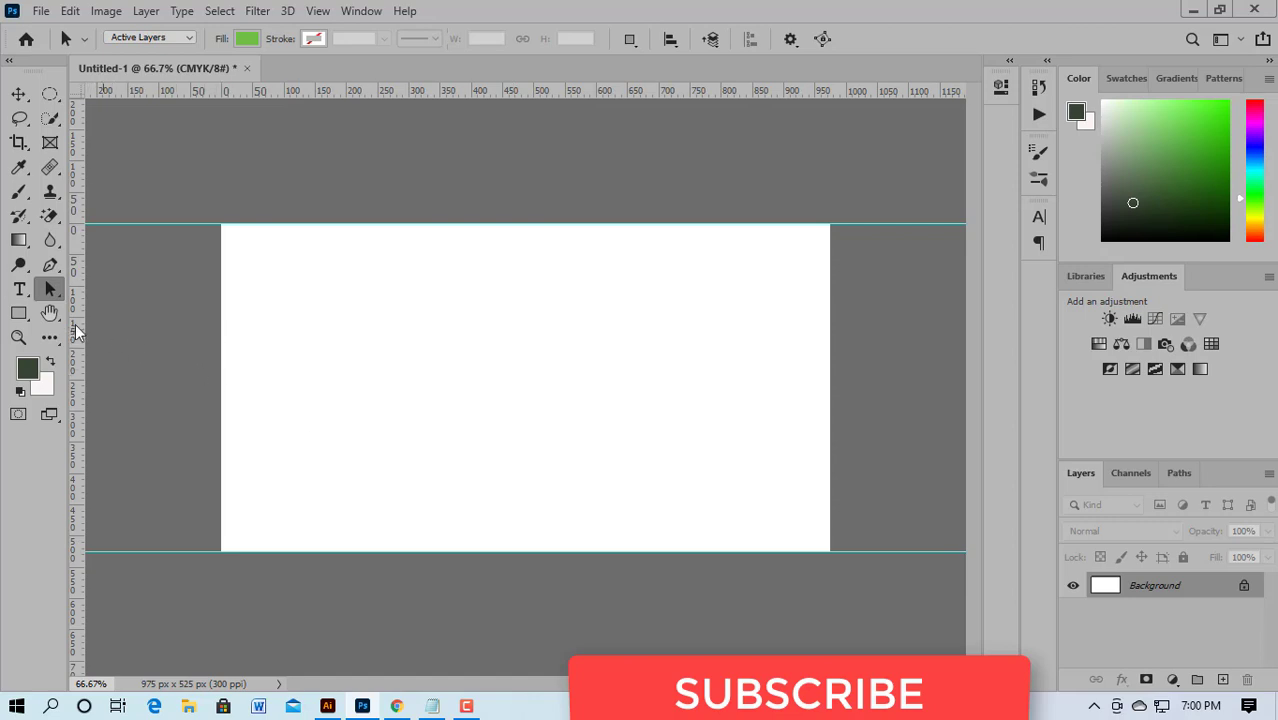
{"action": "left_click_drag", "start_coordinate": [82, 317], "coordinate": [222, 334]}
{"action": "left_click_drag", "start_coordinate": [77, 300], "coordinate": [830, 360]}
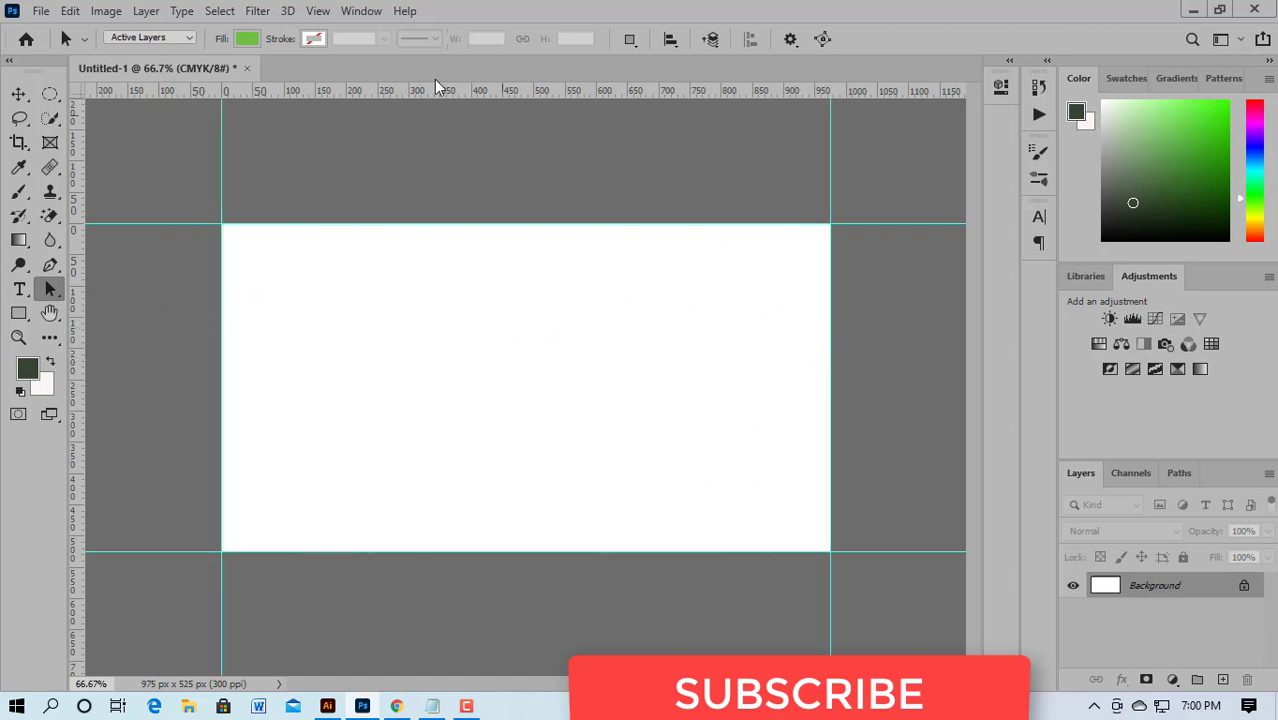
{"action": "left_click", "coordinate": [105, 12]}
{"action": "left_click", "coordinate": [182, 152]}
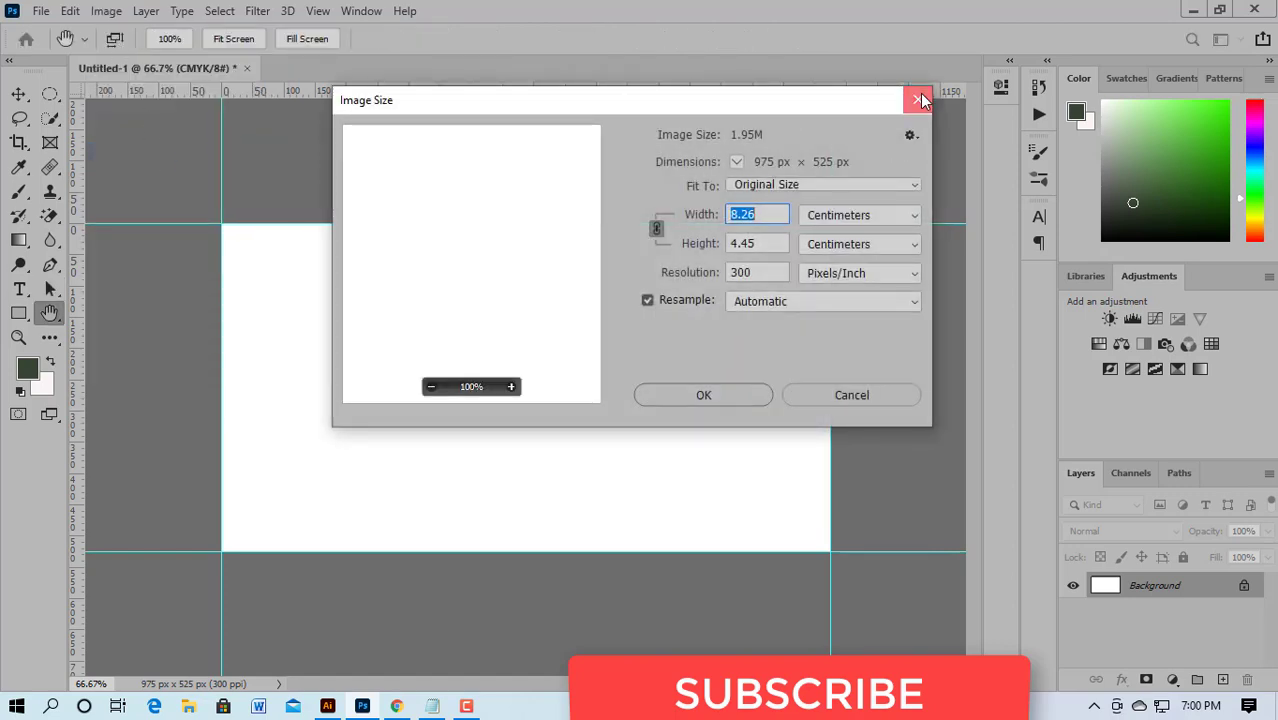
{"action": "left_click", "coordinate": [917, 100]}
Step: Extend the canvas by 0.25 inches in both width and height, relative to its current size and anchored at the centre
{"action": "left_click", "coordinate": [105, 11]}
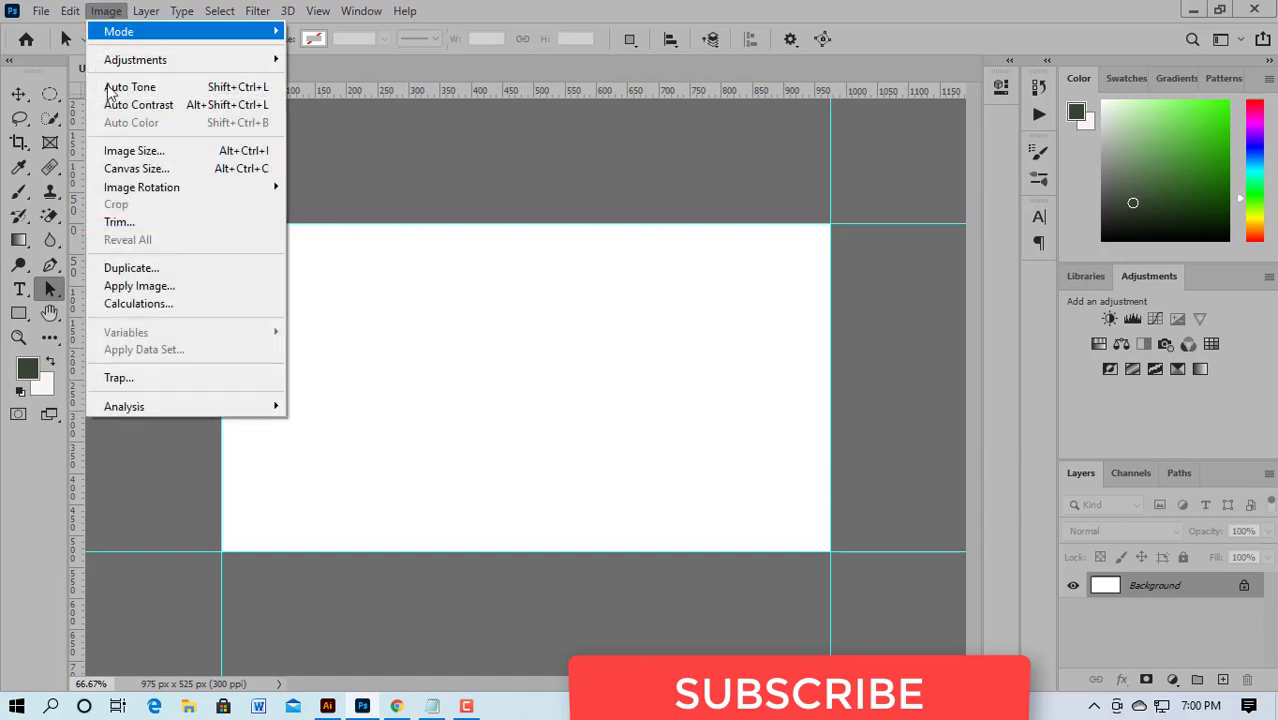
{"action": "left_click", "coordinate": [140, 169]}
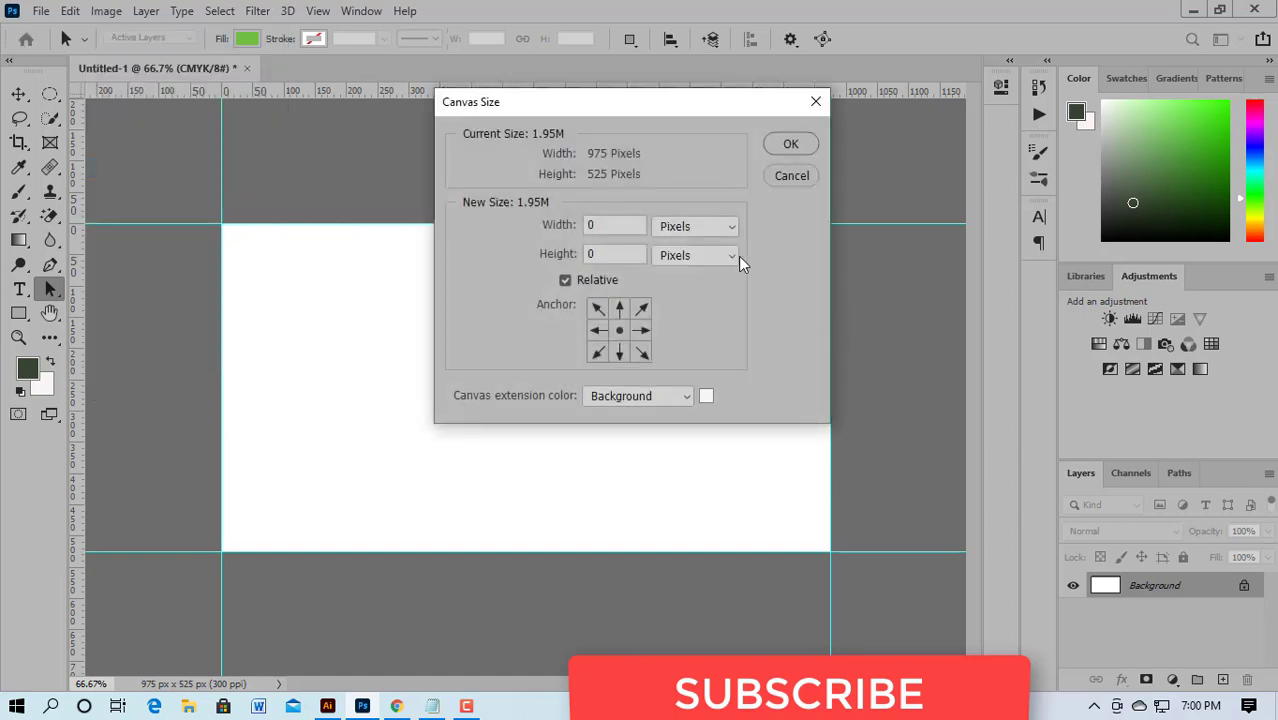
{"action": "left_click", "coordinate": [733, 226]}
{"action": "left_click", "coordinate": [685, 277]}
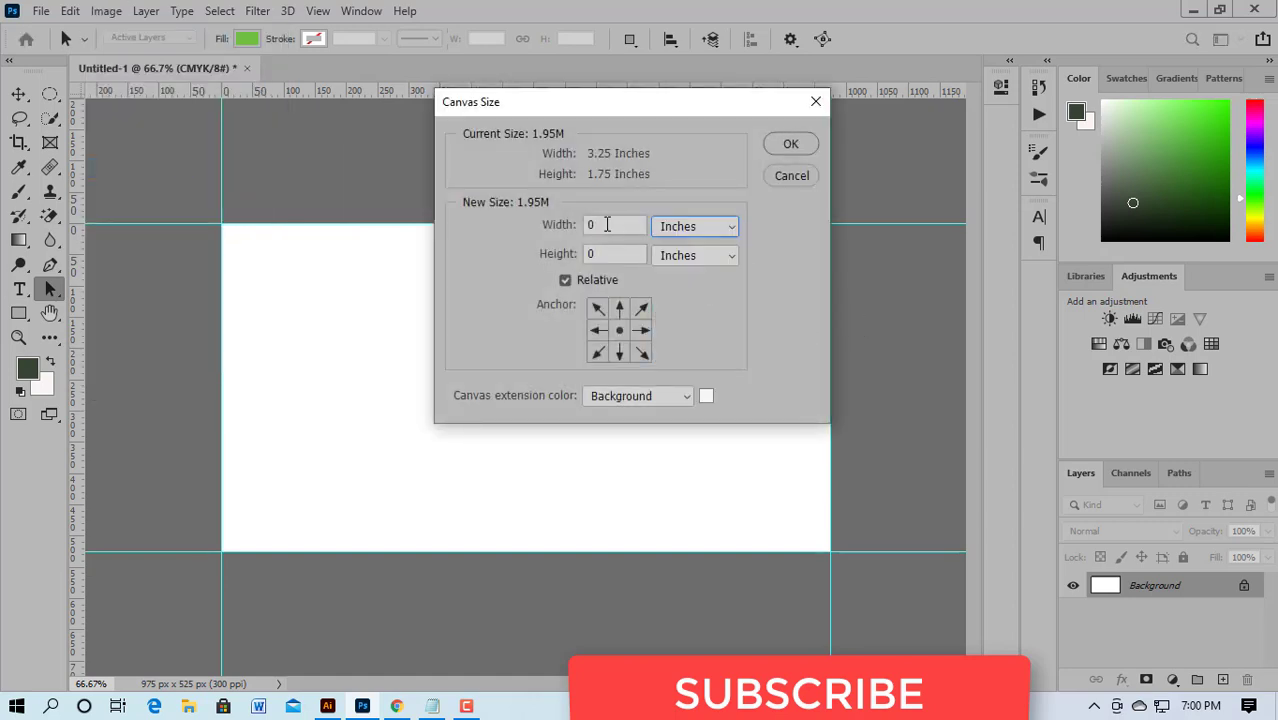
{"action": "type", "text": ".25"}
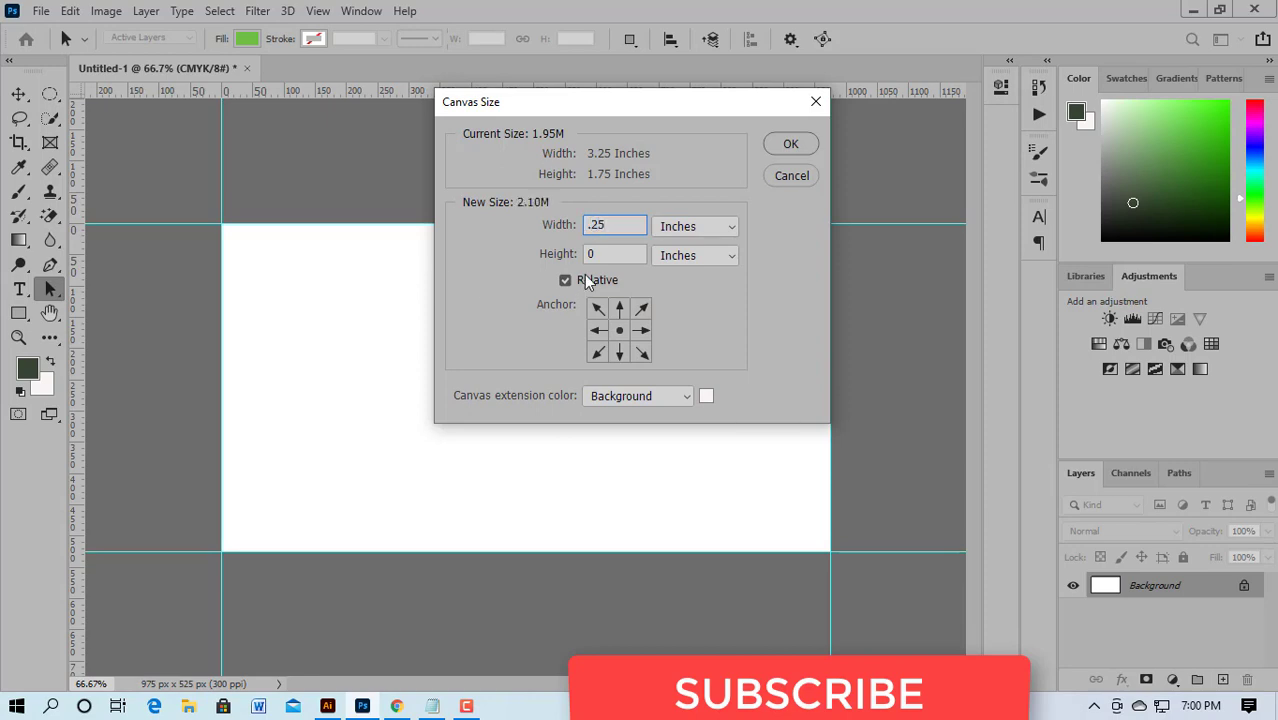
{"action": "key", "text": "Tab"}
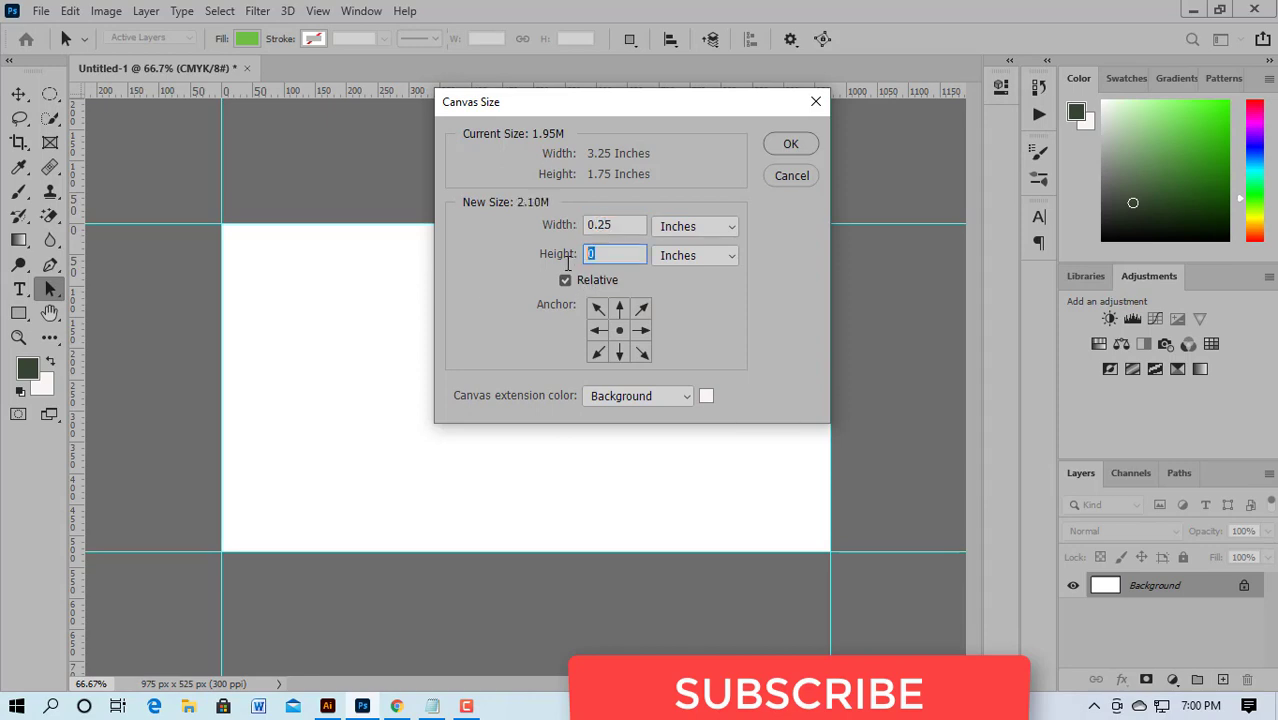
{"action": "type", "text": ".25"}
{"action": "left_click", "coordinate": [790, 146]}
Step: Place a second set of guides along the outer edges of the enlarged canvas
{"action": "left_click_drag", "start_coordinate": [560, 90], "coordinate": [539, 574]}
{"action": "left_click_drag", "start_coordinate": [78, 345], "coordinate": [198, 350]}
{"action": "left_click_drag", "start_coordinate": [111, 343], "coordinate": [853, 342]}
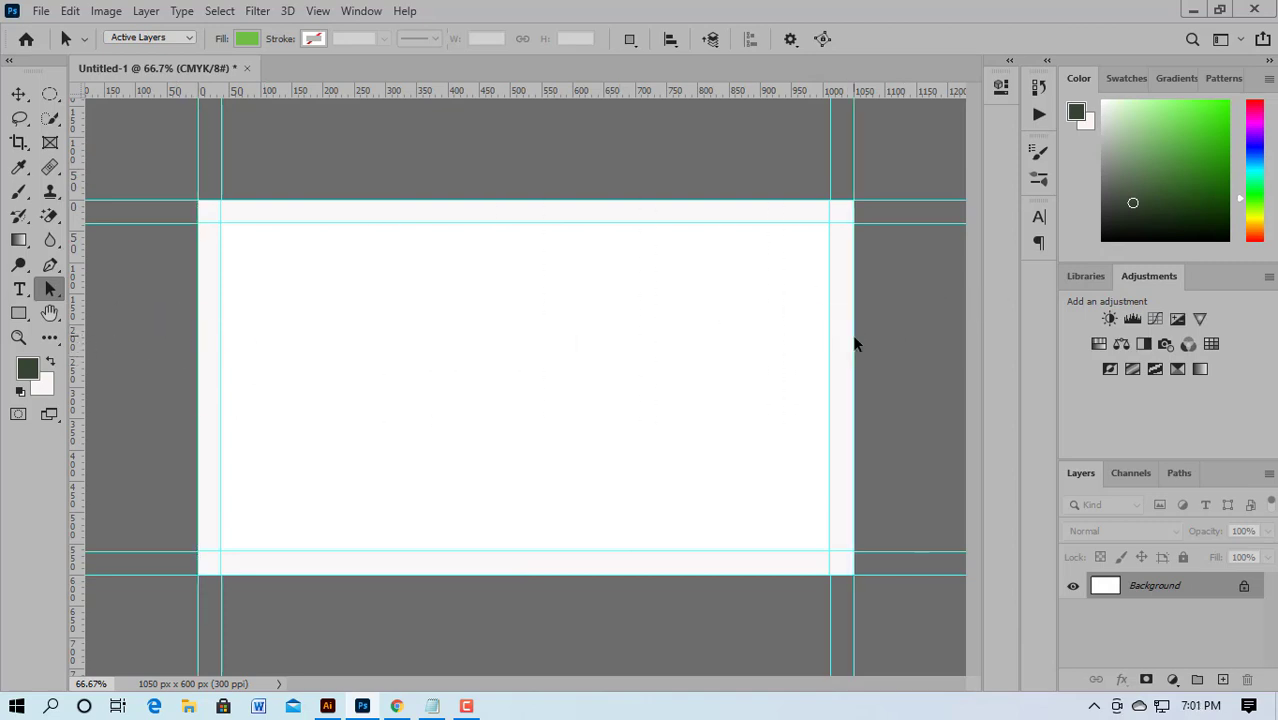
Step: Enlarge the canvas once more by a relative 0.25 inches in width and height for the outer margin
{"action": "left_click", "coordinate": [106, 12]}
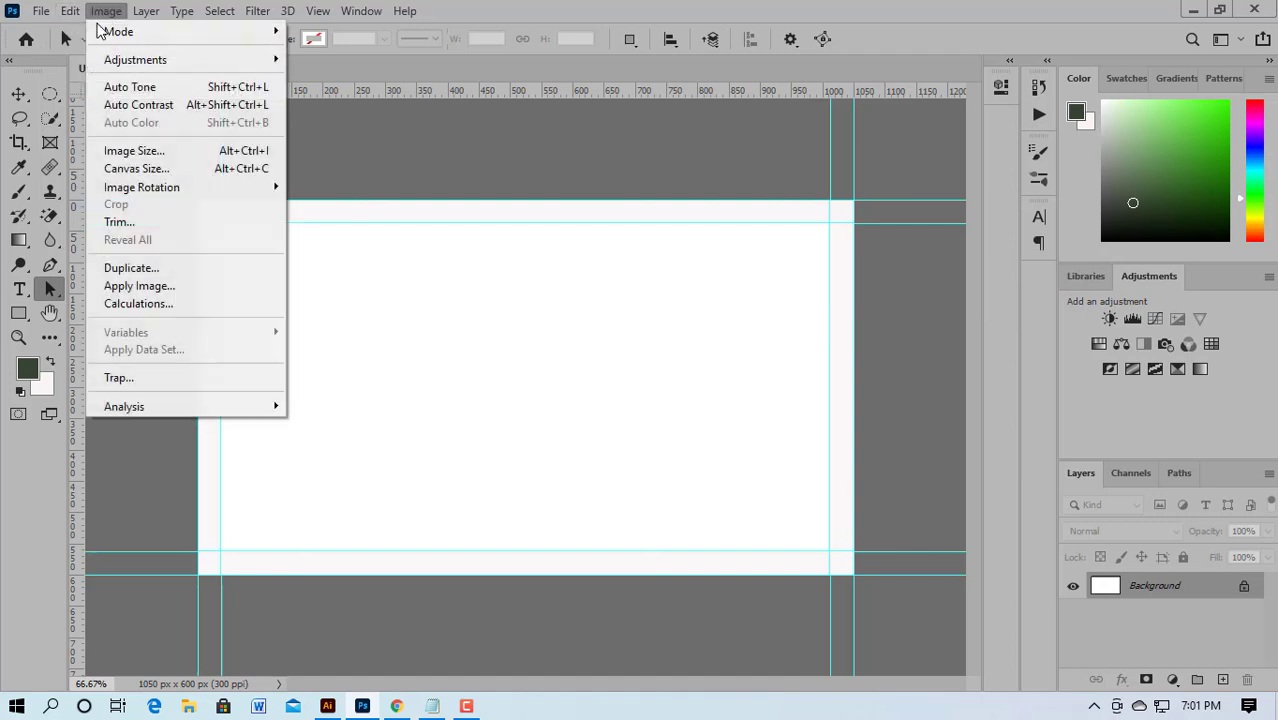
{"action": "left_click", "coordinate": [177, 168]}
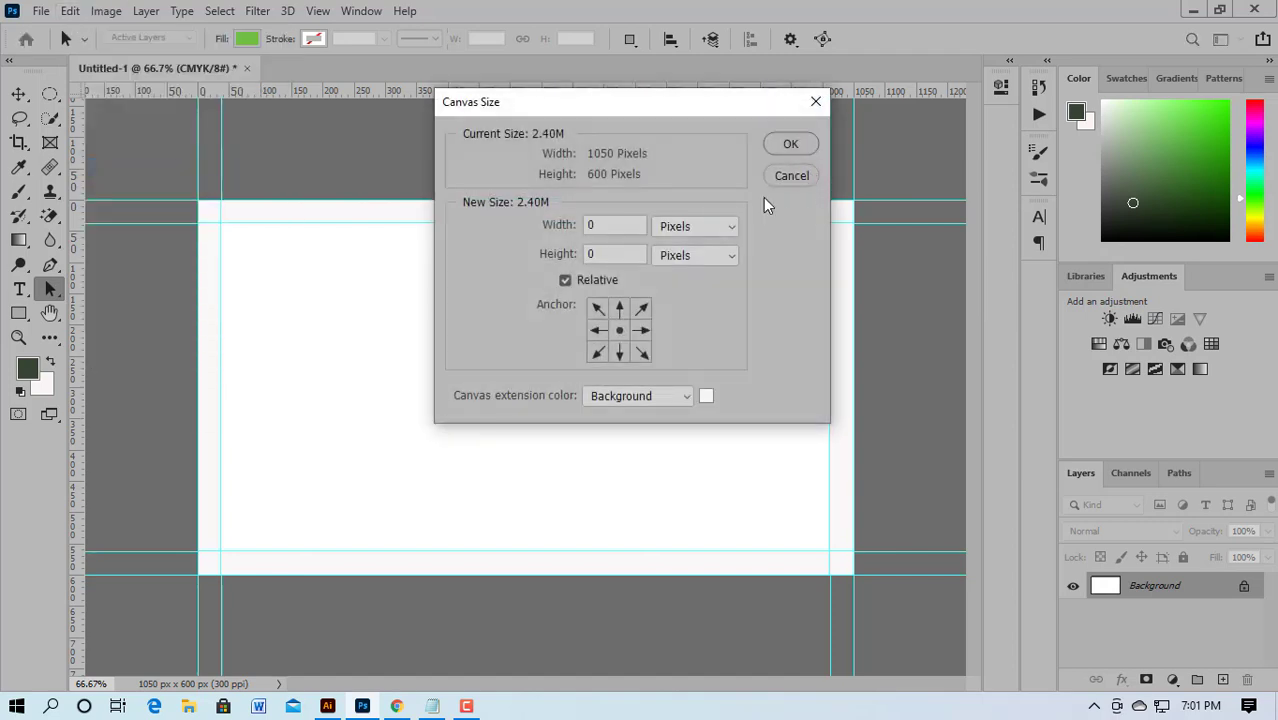
{"action": "left_click", "coordinate": [715, 226]}
{"action": "left_click", "coordinate": [682, 277]}
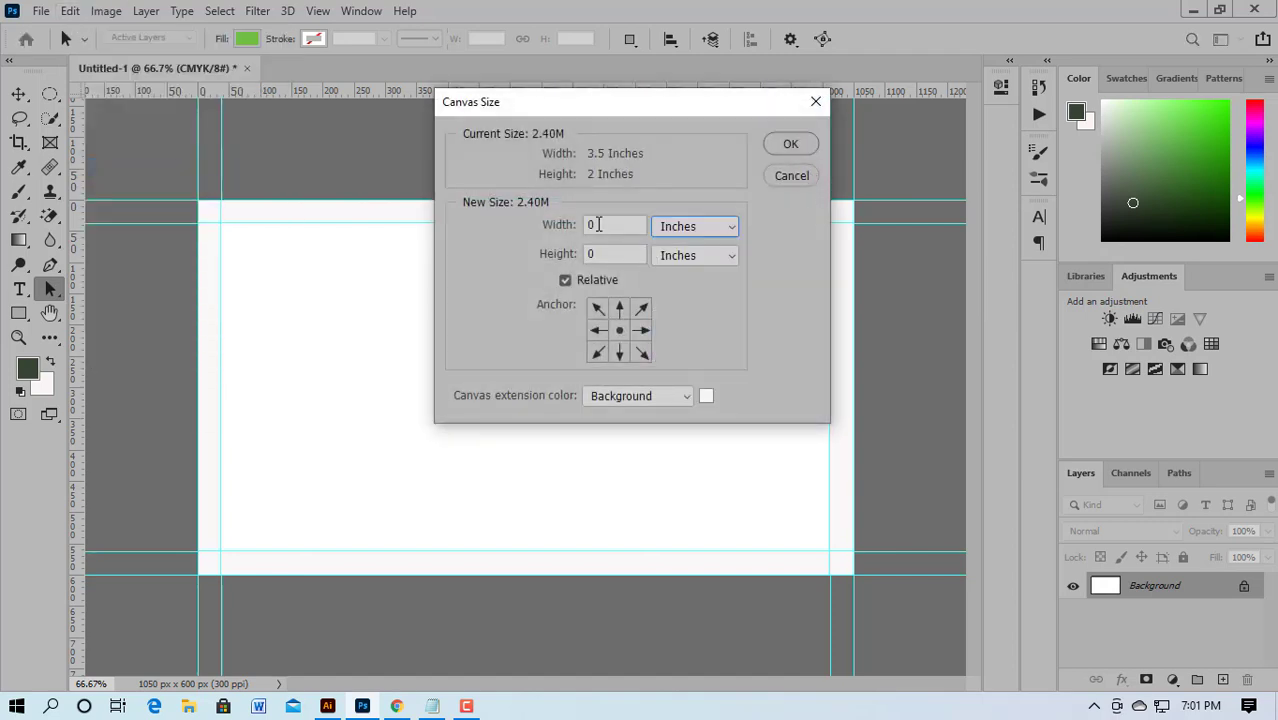
{"action": "left_click_drag", "start_coordinate": [605, 229], "coordinate": [549, 226]}
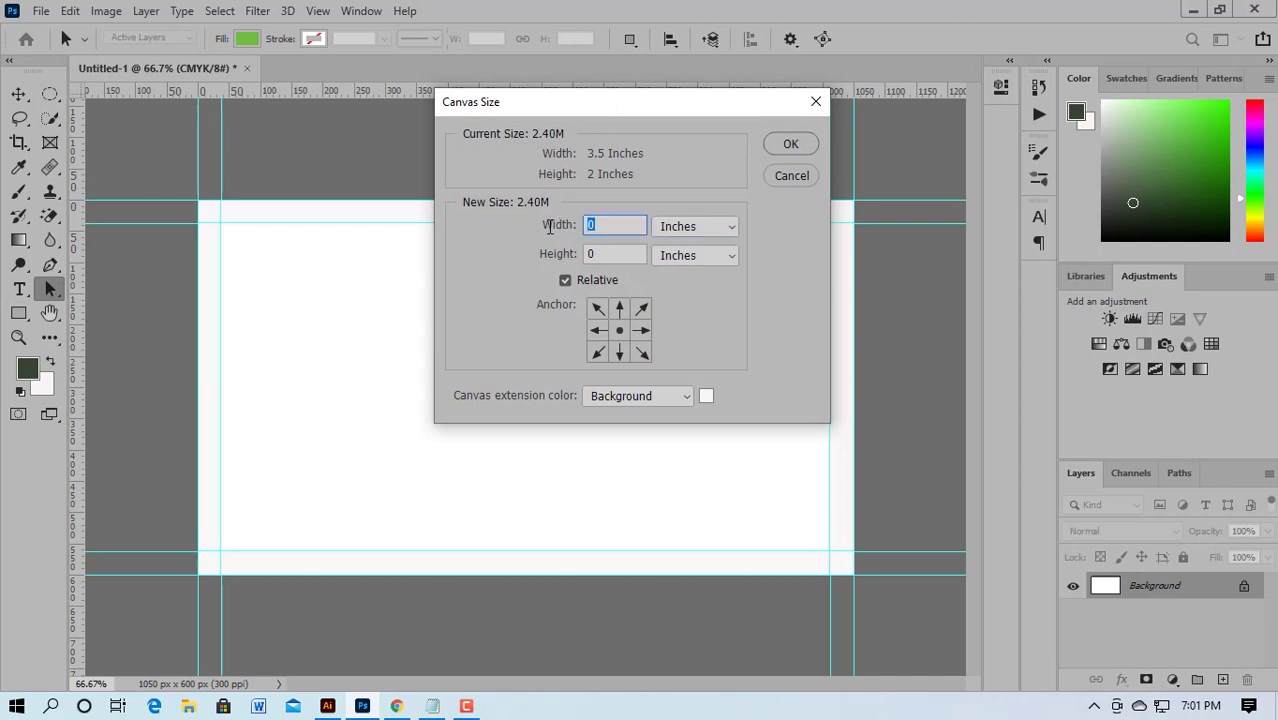
{"action": "type", "text": ".25"}
{"action": "left_click_drag", "start_coordinate": [592, 254], "coordinate": [564, 253]}
{"action": "type", "text": ".25"}
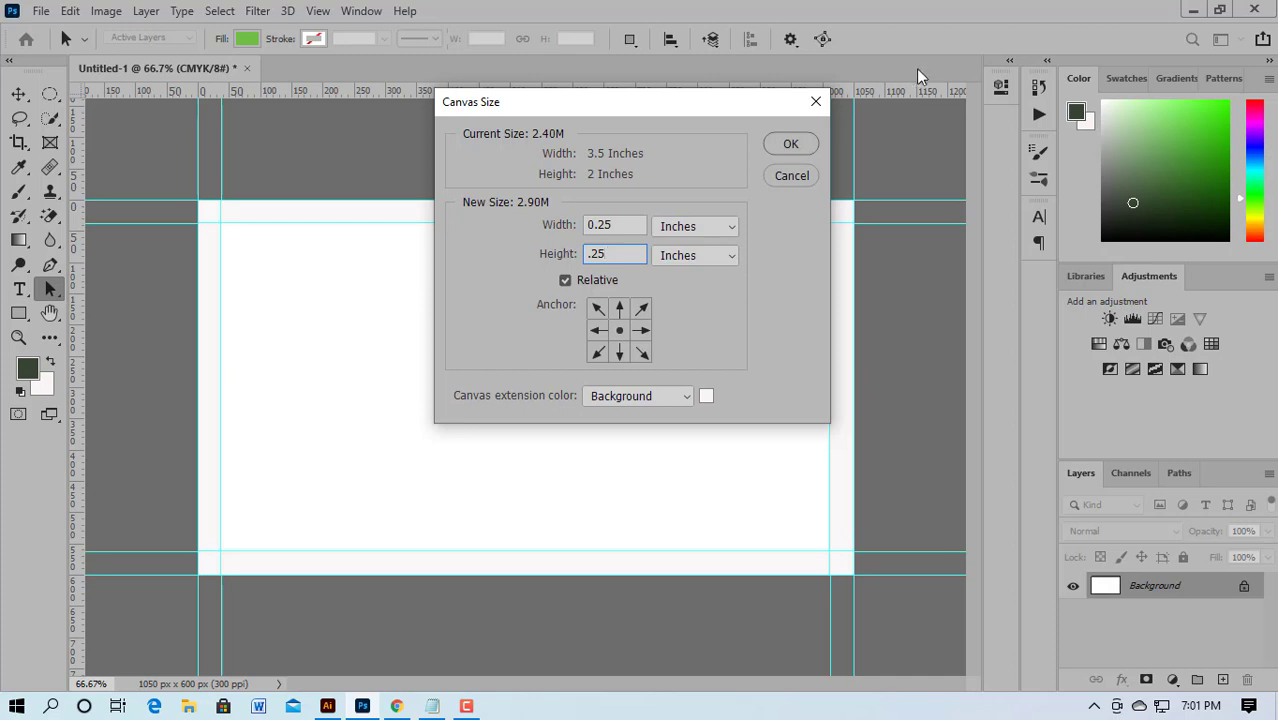
{"action": "left_click", "coordinate": [789, 144]}
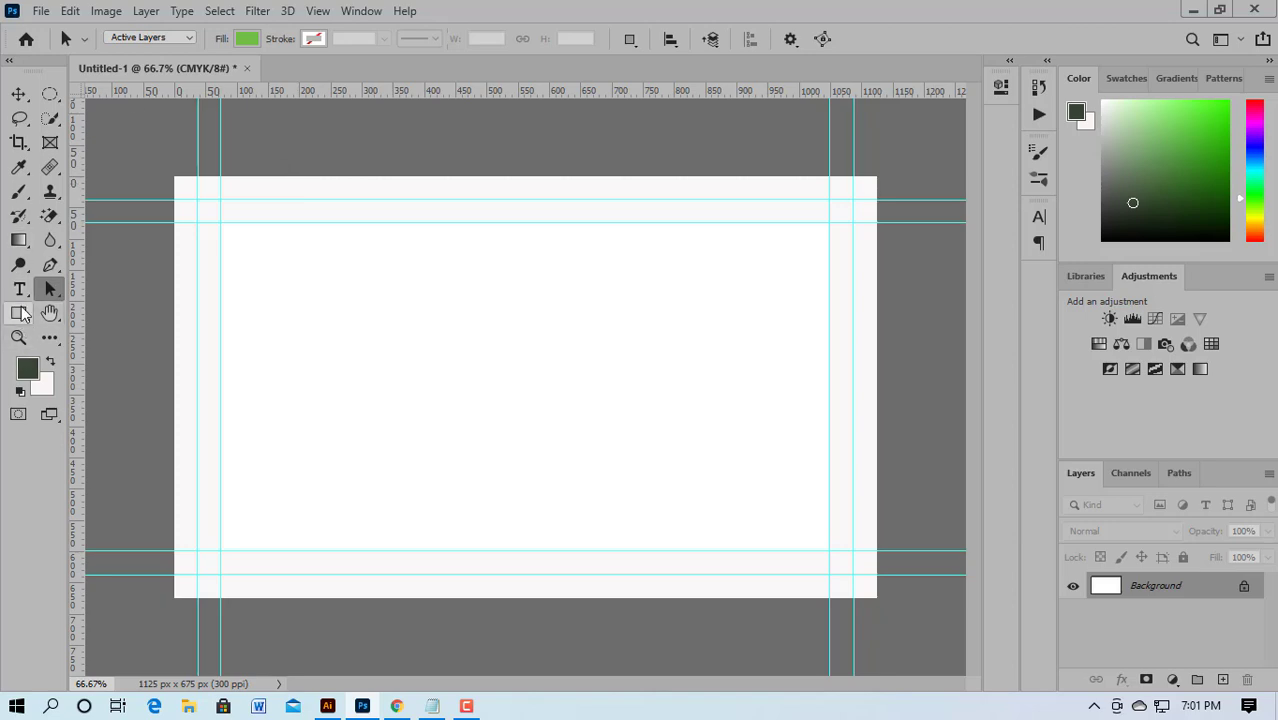
Step: Draw a dark green rectangle about 558 × 821 px covering the left half of the card and overlapping the canvas edges
{"action": "left_click_drag", "start_coordinate": [18, 313], "coordinate": [91, 308]}
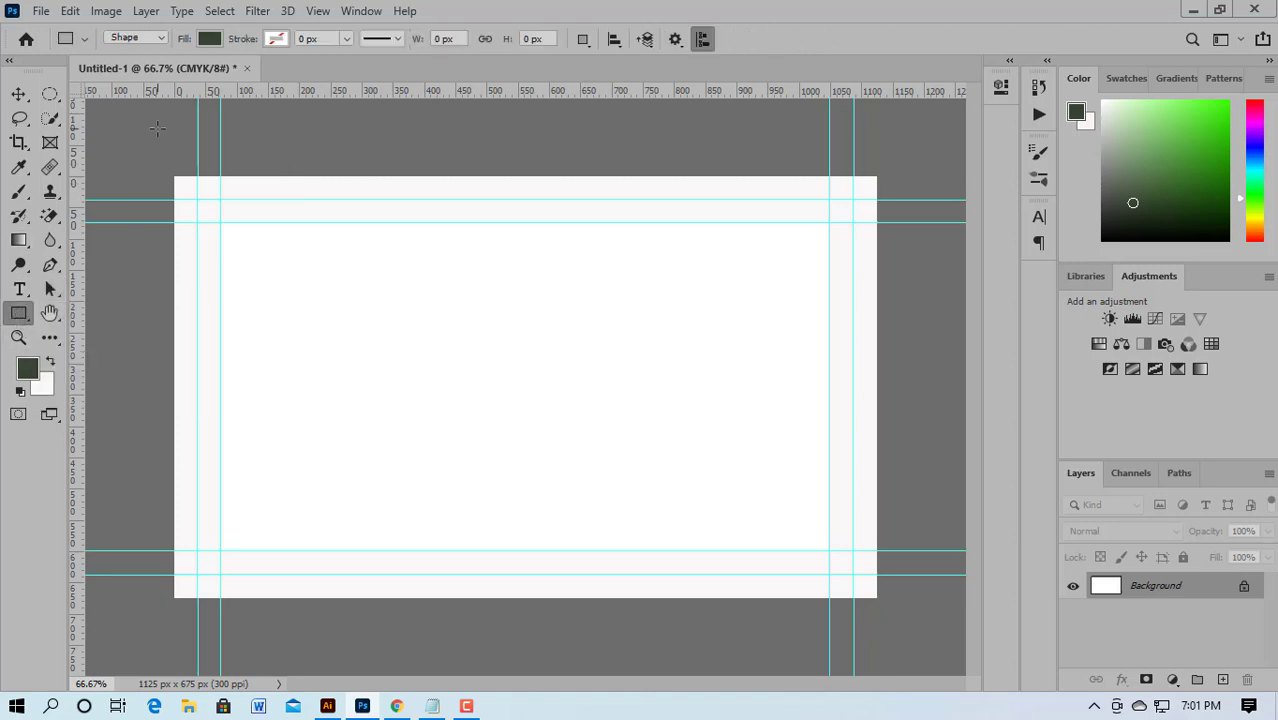
{"action": "left_click_drag", "start_coordinate": [157, 127], "coordinate": [506, 641]}
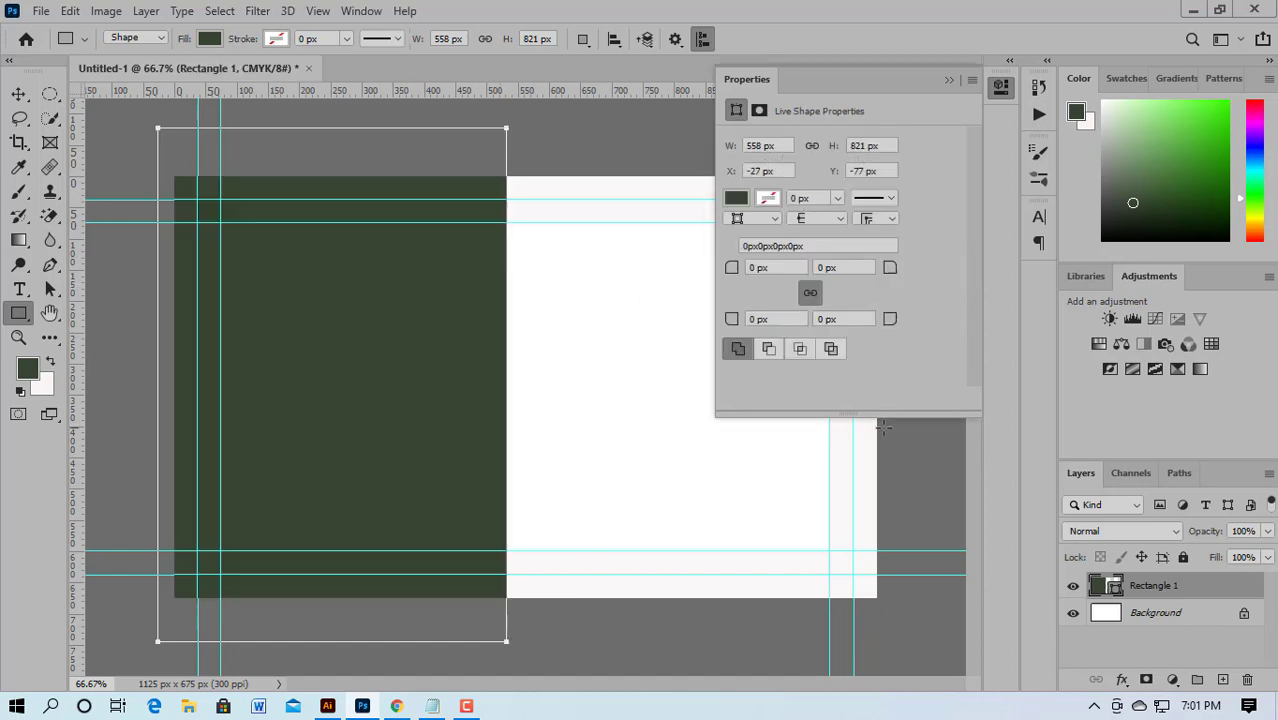
{"action": "key", "text": "Return"}
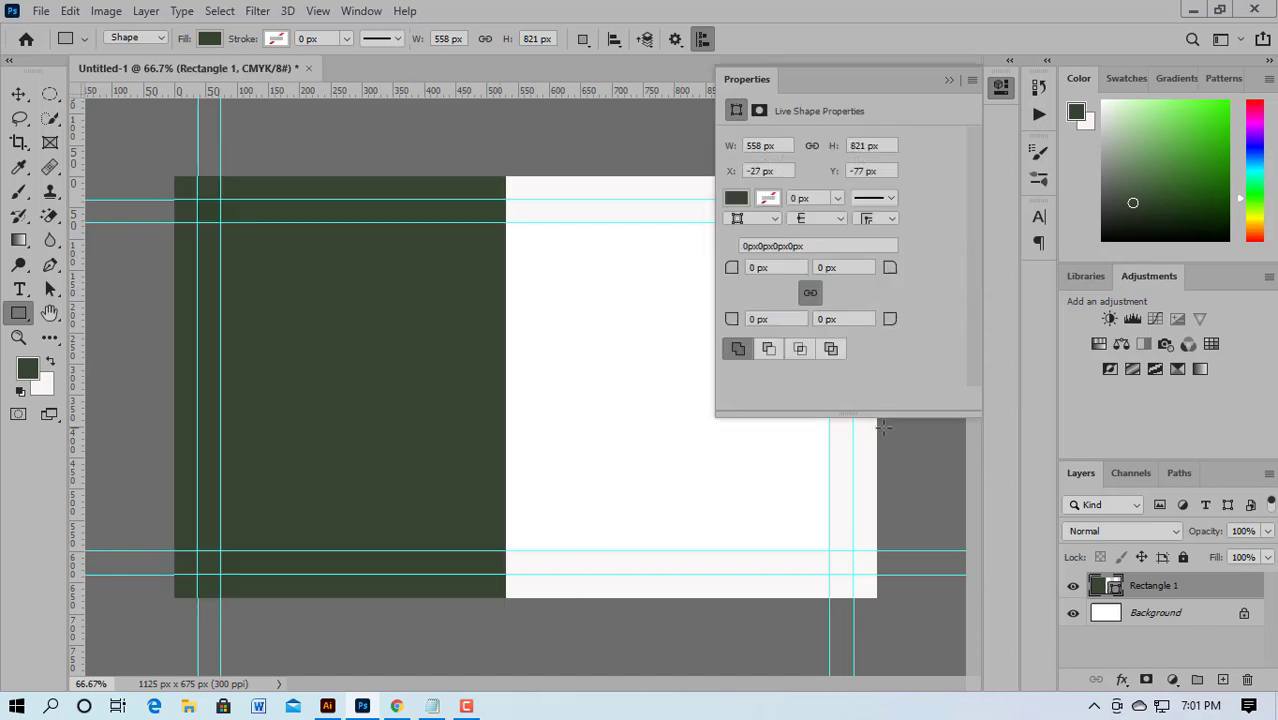
{"action": "left_click", "coordinate": [952, 81]}
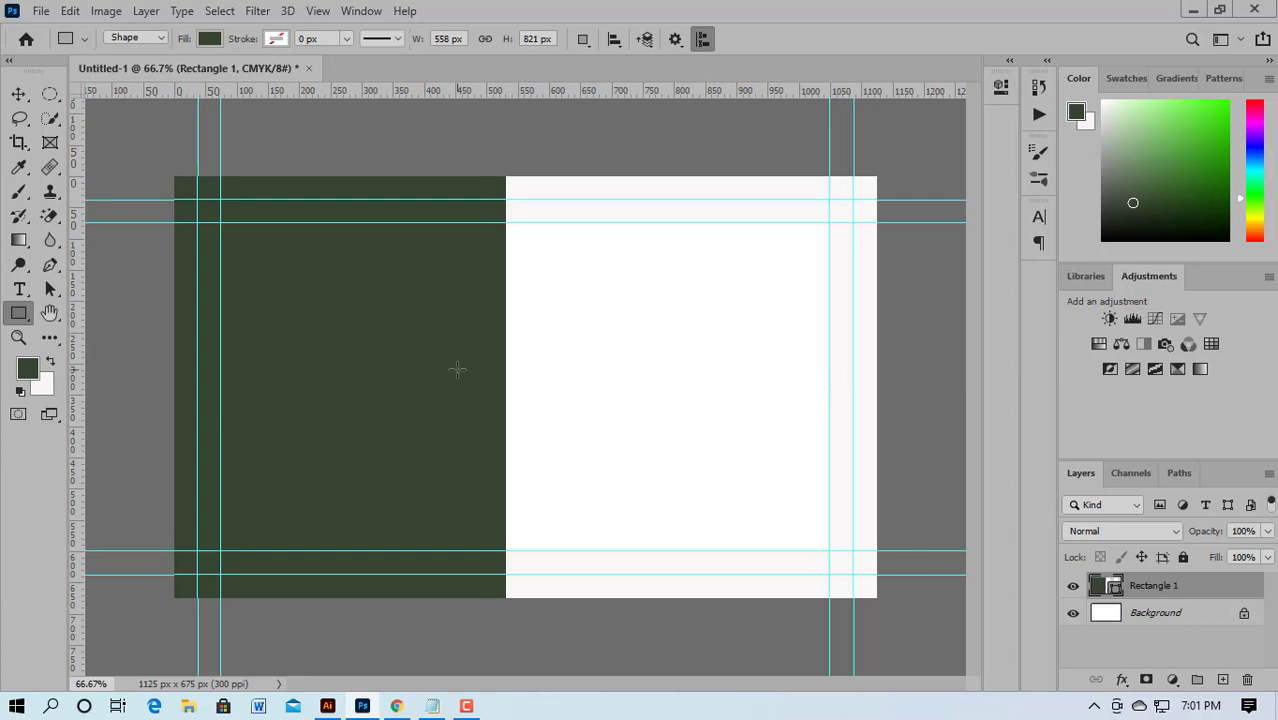
Step: Duplicate the dark green rectangle and reduce the copy to a 56 px high strip across its lower part, protruding slightly past its right edge
{"action": "key", "text": "ctrl+j"}
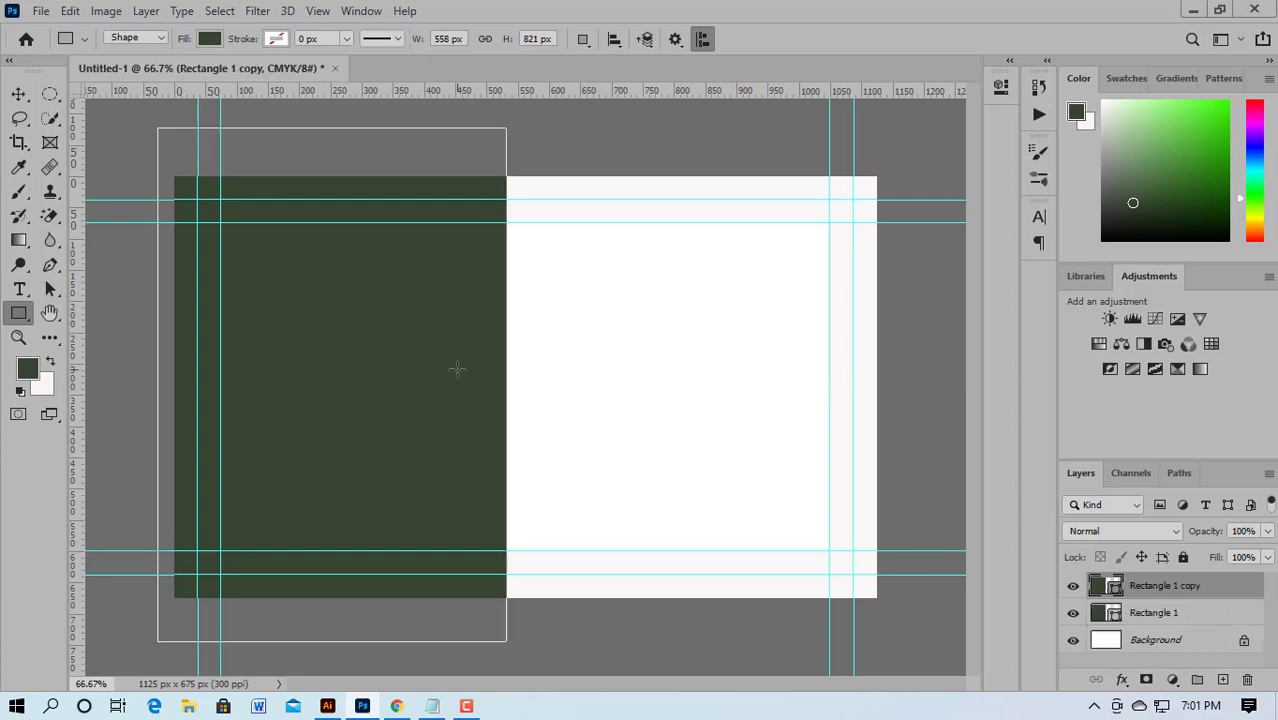
{"action": "key", "text": "ctrl+t"}
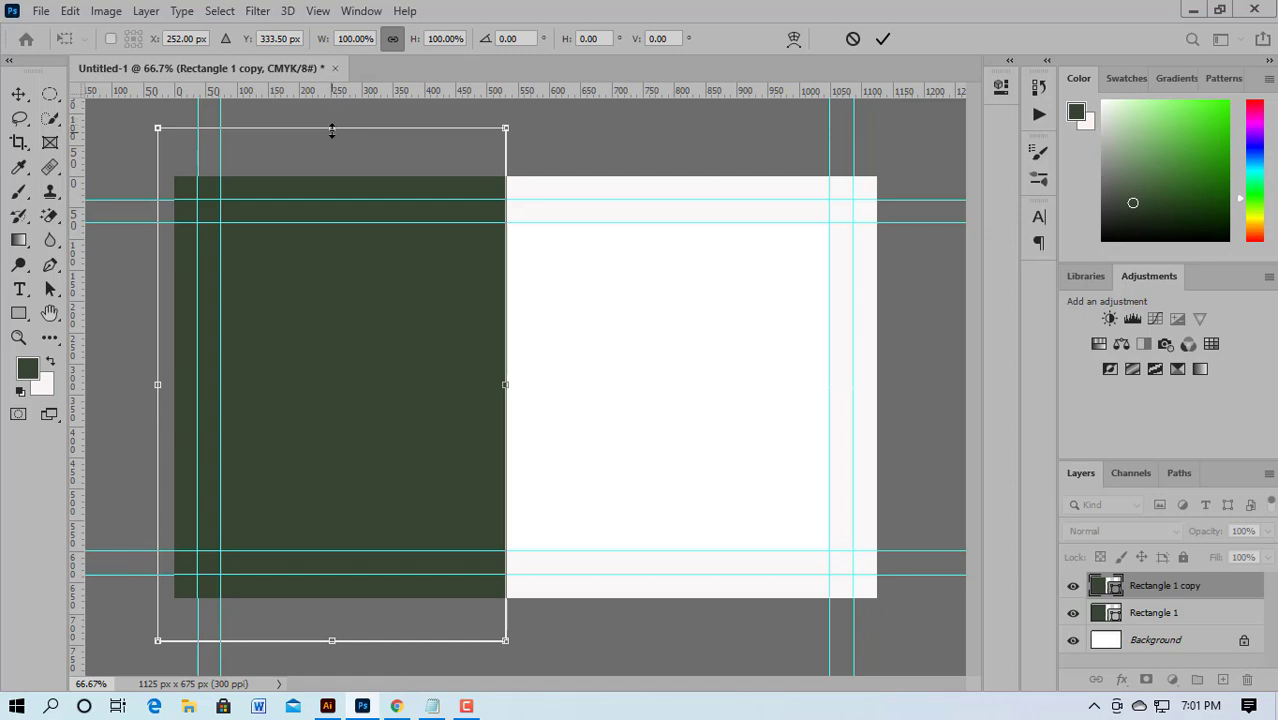
{"action": "left_click_drag", "start_coordinate": [332, 131], "coordinate": [378, 484]}
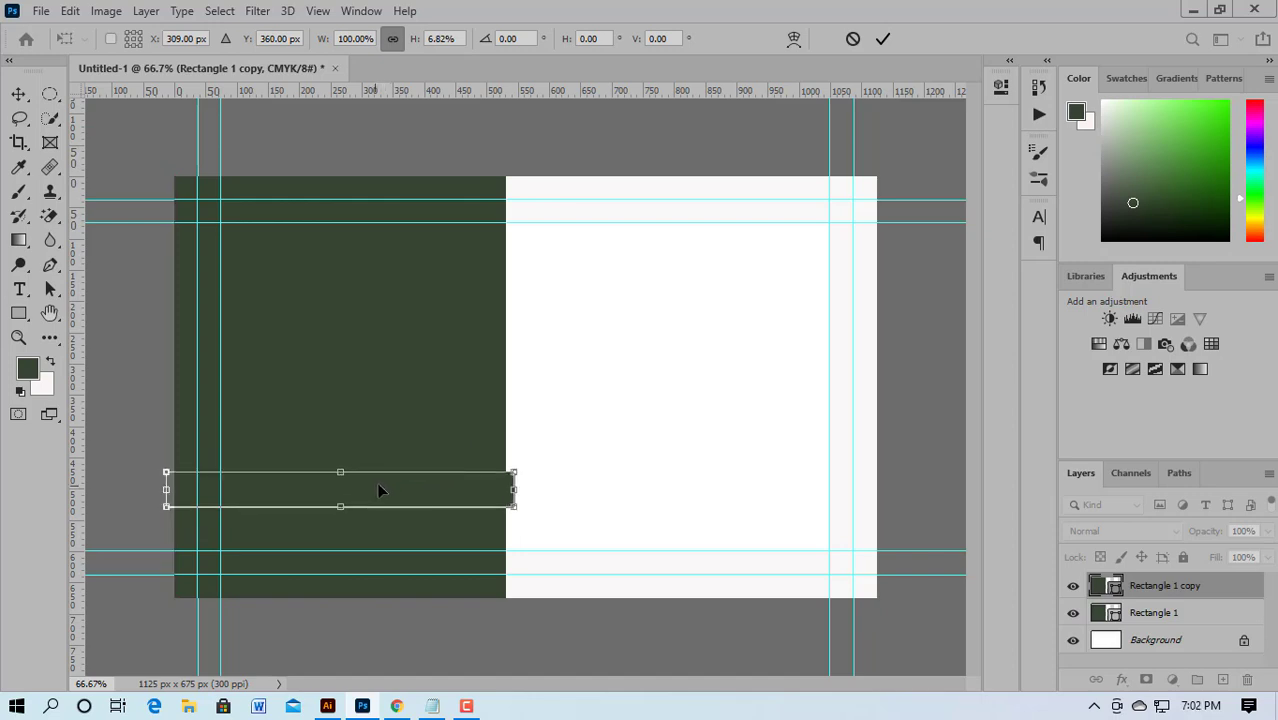
{"action": "key", "text": "Return"}
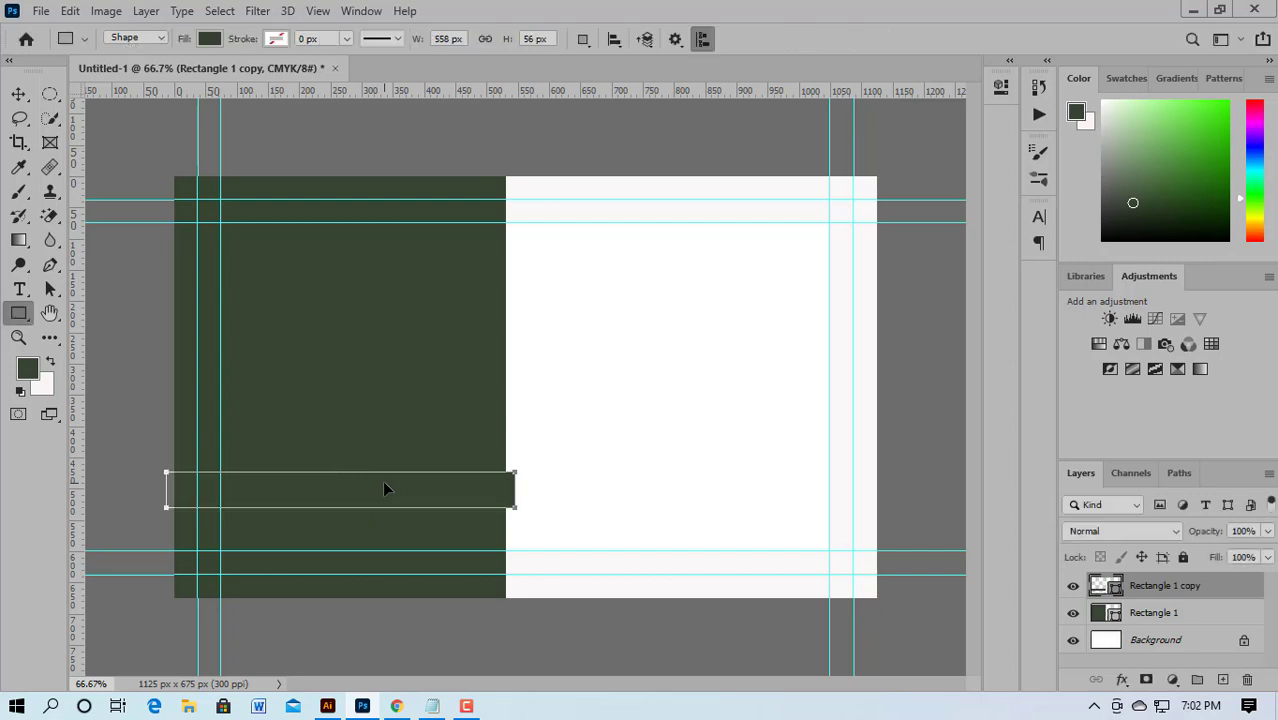
{"action": "key", "text": "Return"}
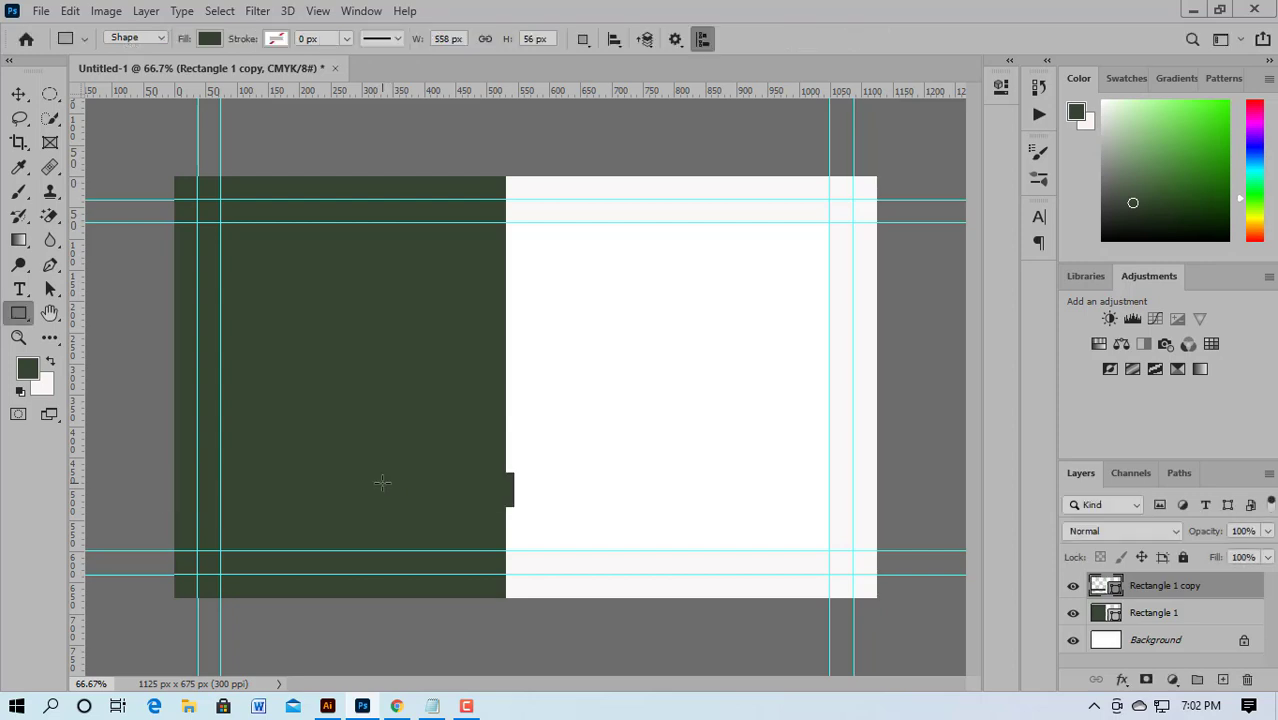
Step: Recolor the horizontal strip bright red (#fa032c)
{"action": "double_click", "coordinate": [1115, 588]}
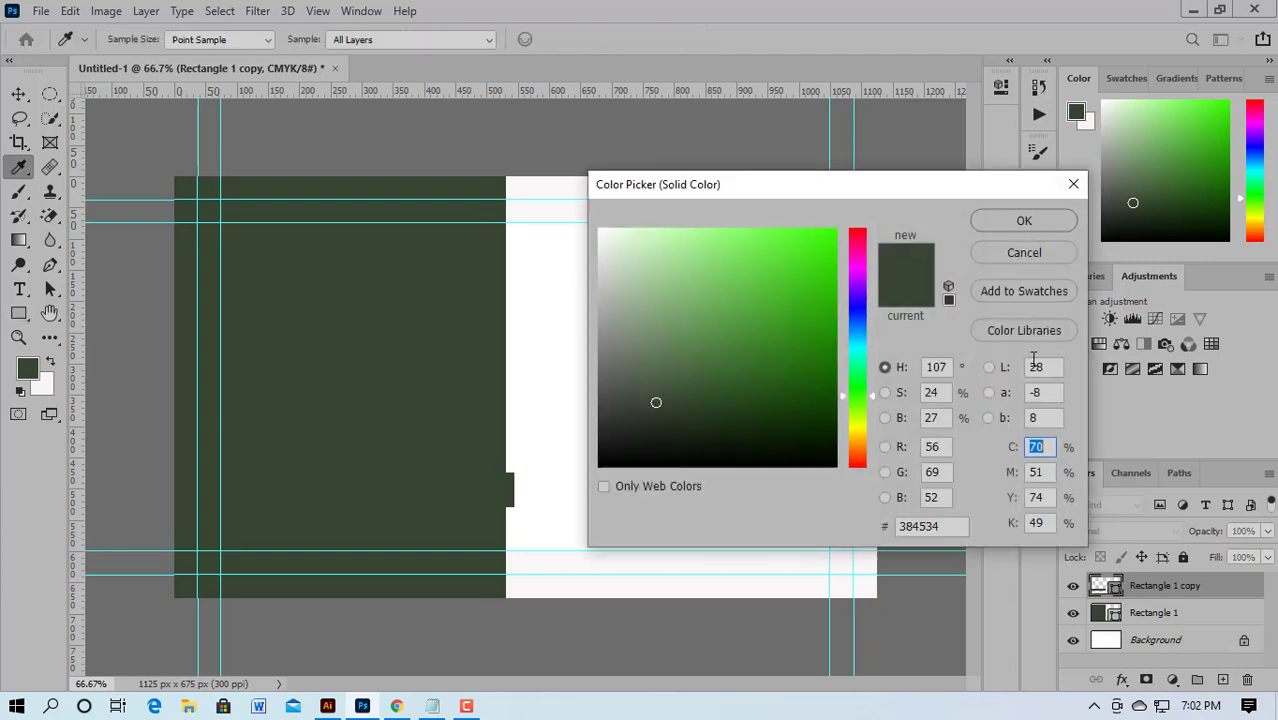
{"action": "left_click", "coordinate": [858, 234]}
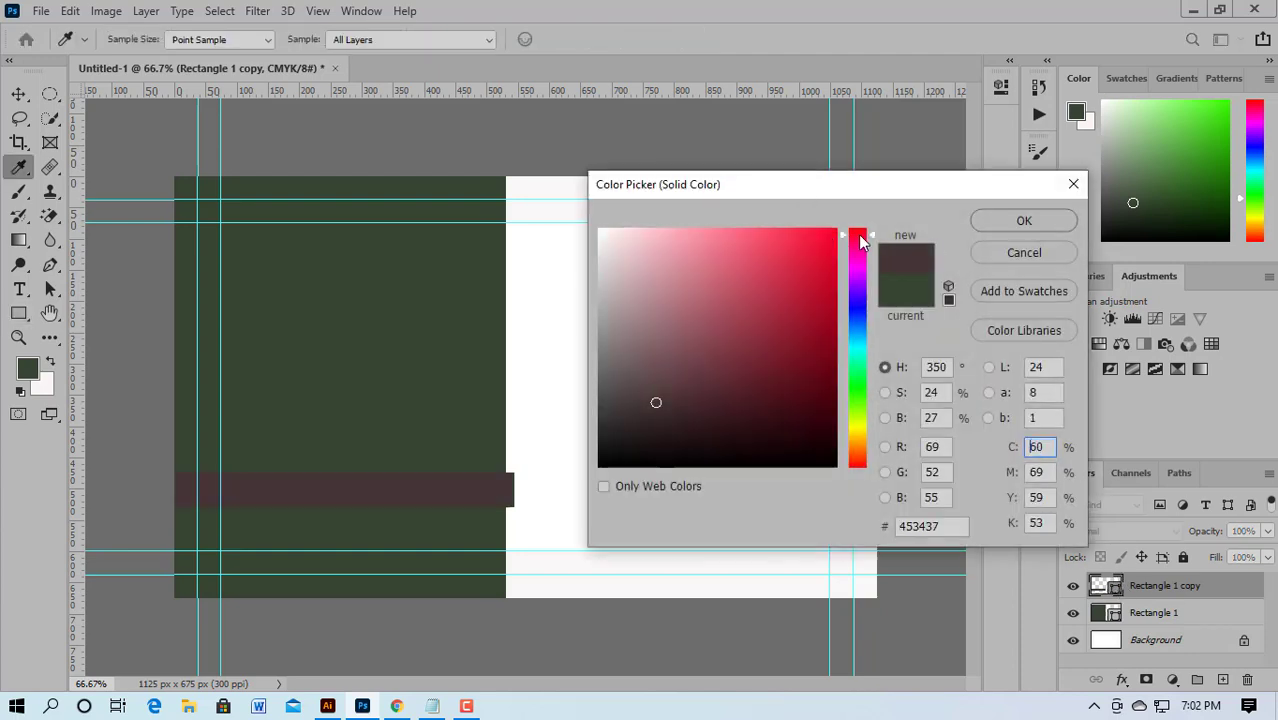
{"action": "left_click", "coordinate": [834, 233]}
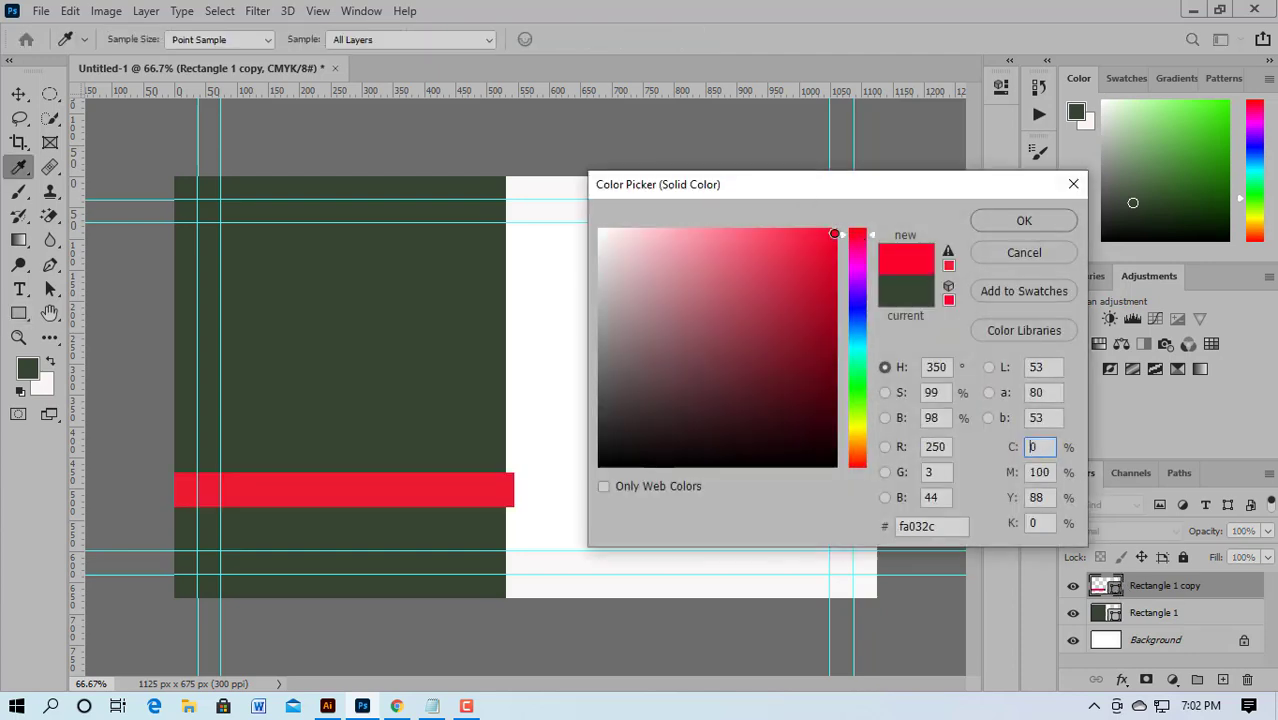
{"action": "left_click", "coordinate": [1024, 222]}
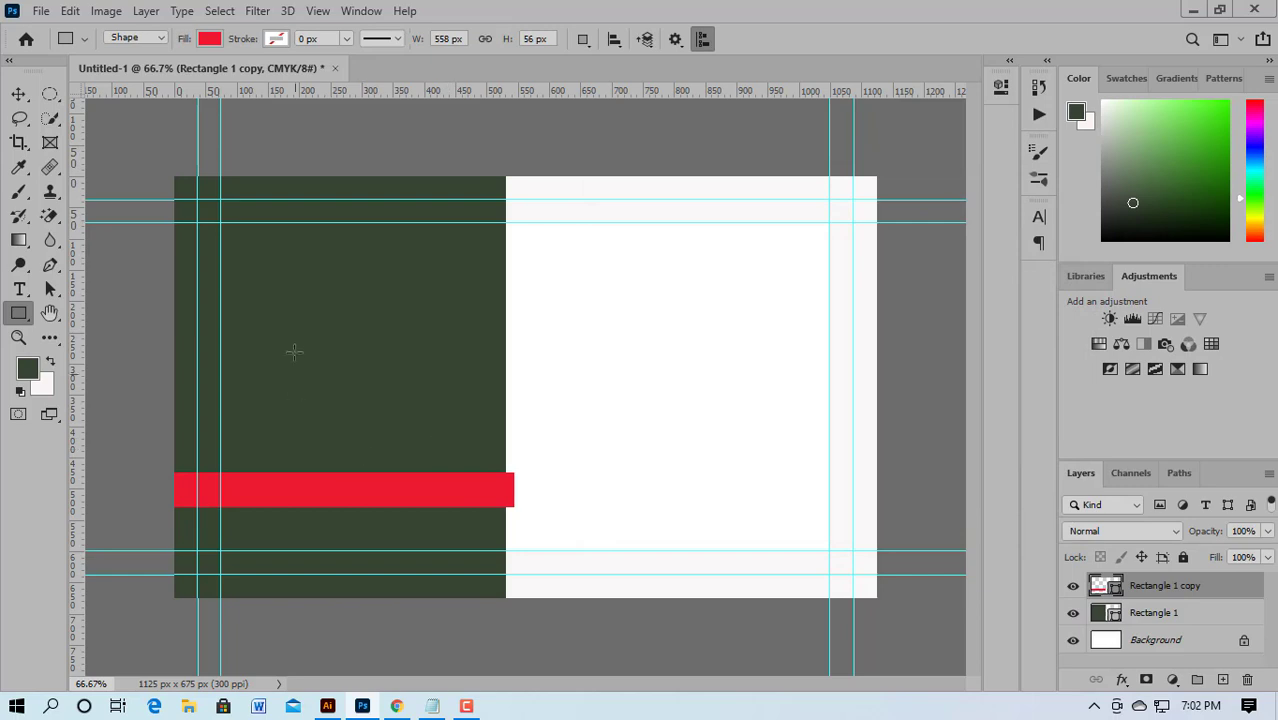
Step: Change the horizontal strip's fill color to light green
{"action": "double_click", "coordinate": [1105, 585]}
{"action": "left_click", "coordinate": [859, 383]}
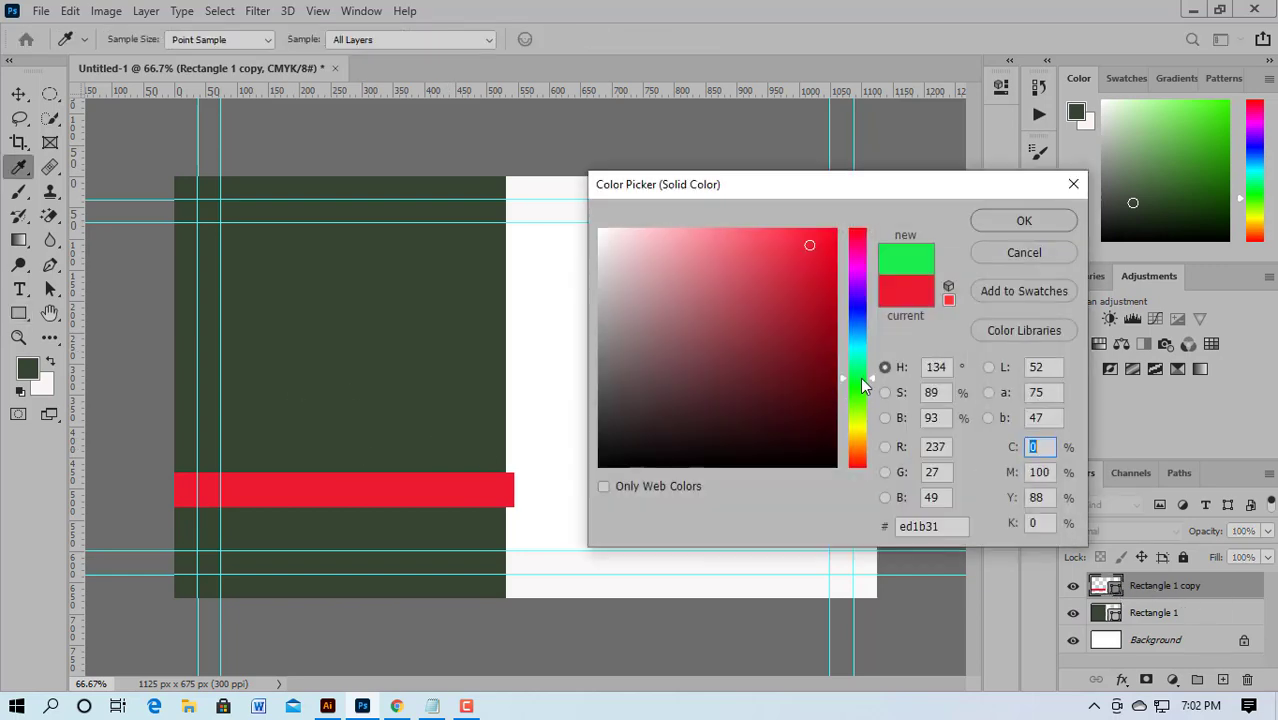
{"action": "left_click", "coordinate": [1025, 223]}
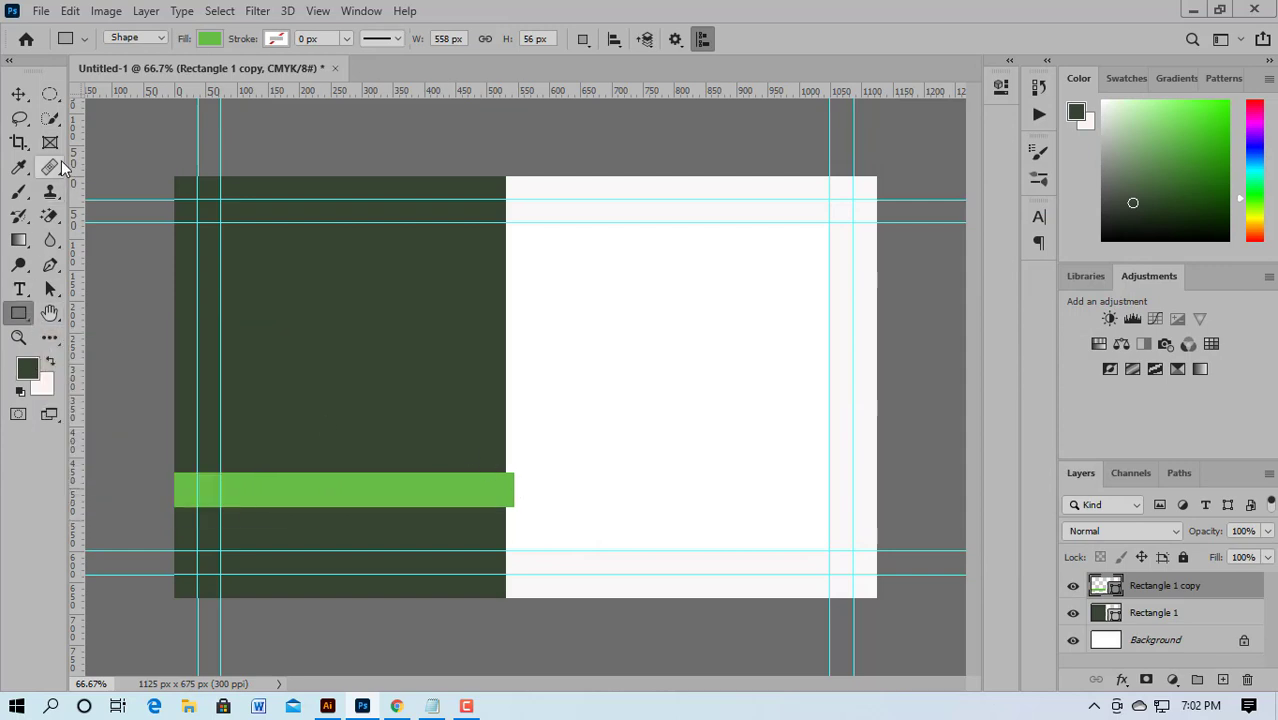
Step: Draw a small triangle about 78 × 78 px with the Pen tool at the upper right corner of the light green strip
{"action": "left_click", "coordinate": [50, 264]}
{"action": "left_click", "coordinate": [140, 264]}
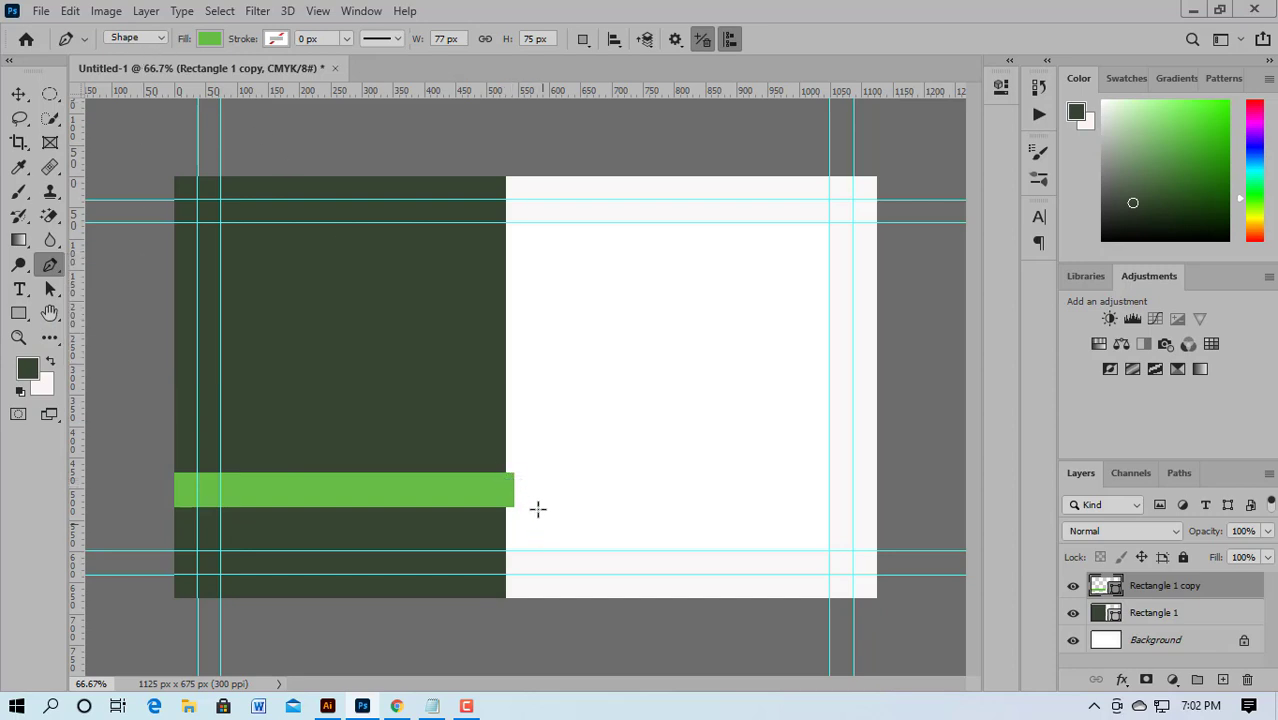
{"action": "scroll", "coordinate": [512, 489], "scroll_direction": "up", "scroll_amount": 2}
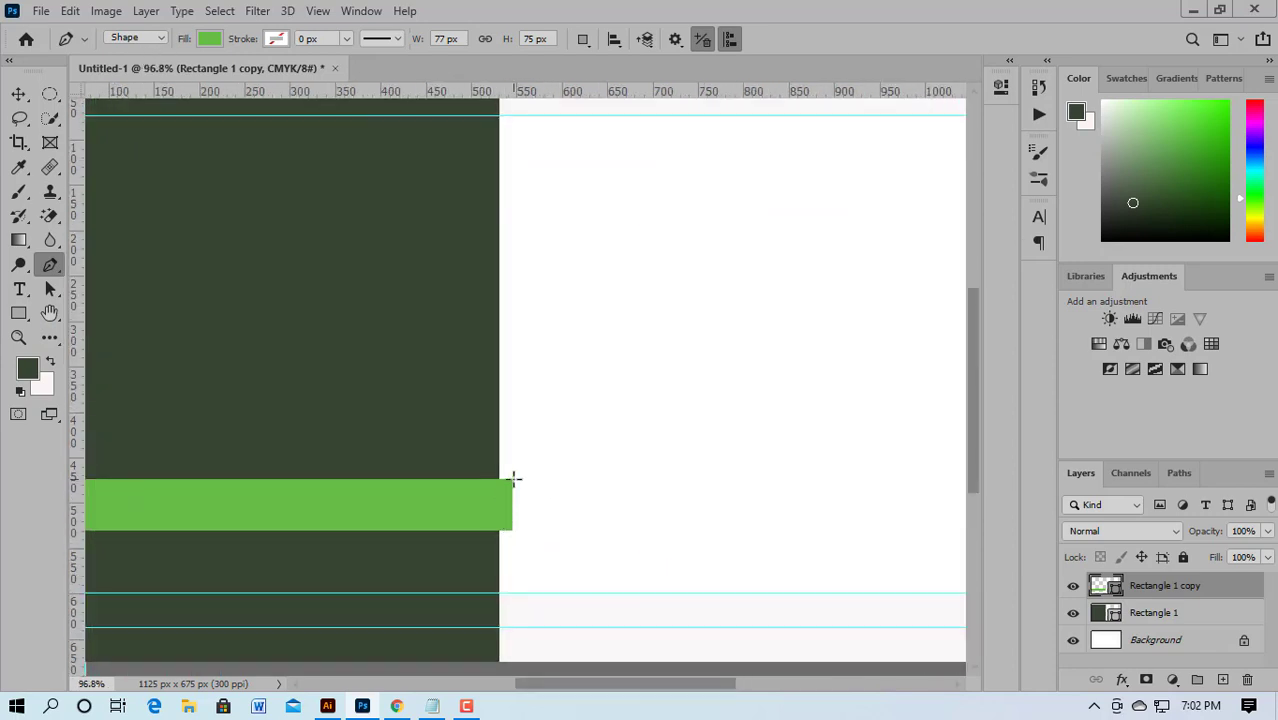
{"action": "left_click", "coordinate": [511, 481]}
{"action": "left_click", "coordinate": [441, 432]}
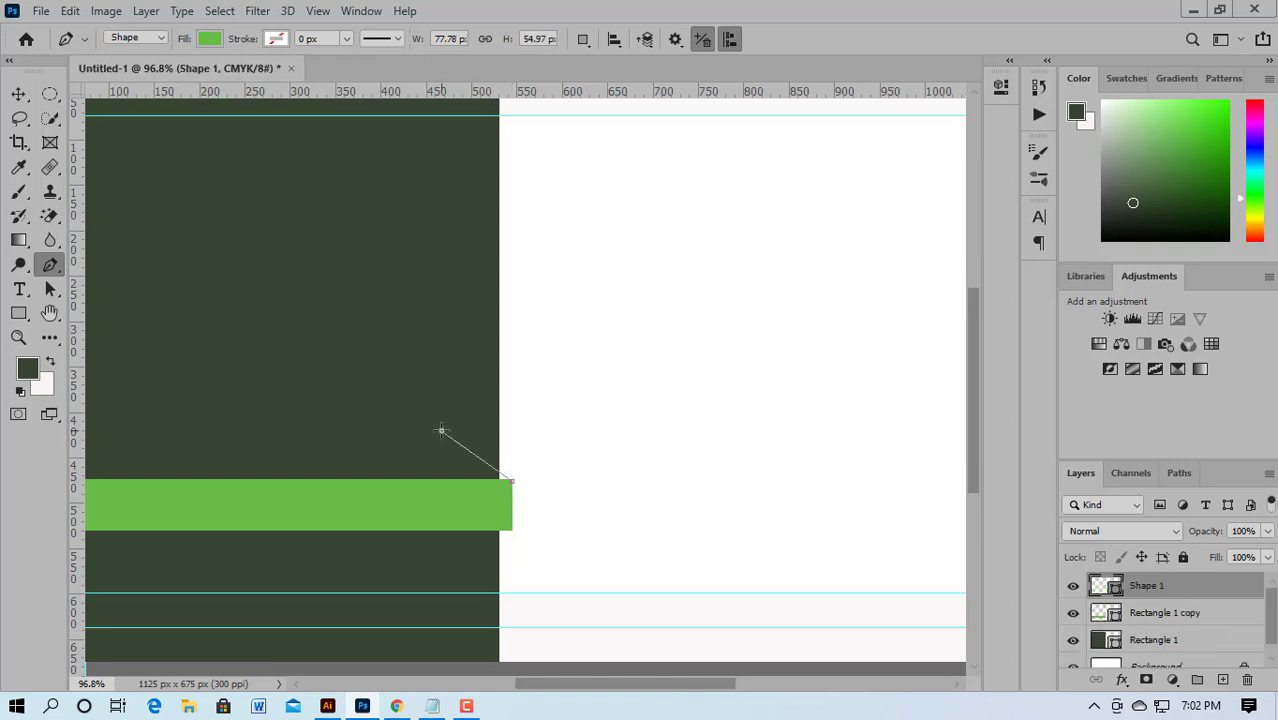
{"action": "left_click", "coordinate": [448, 501]}
{"action": "left_click", "coordinate": [512, 481]}
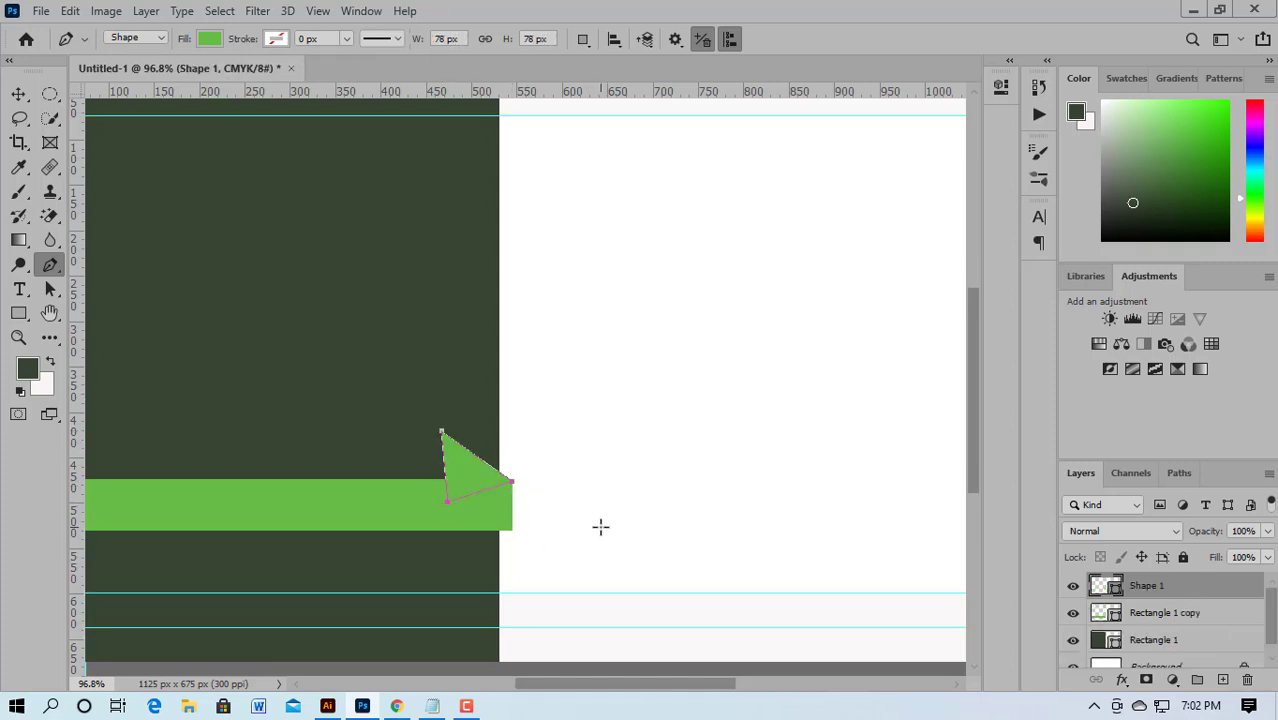
{"action": "key", "text": "Return"}
Step: Recolor the triangle to darker green #57a53a and move its layer below the dark green rectangle
{"action": "double_click", "coordinate": [1113, 587]}
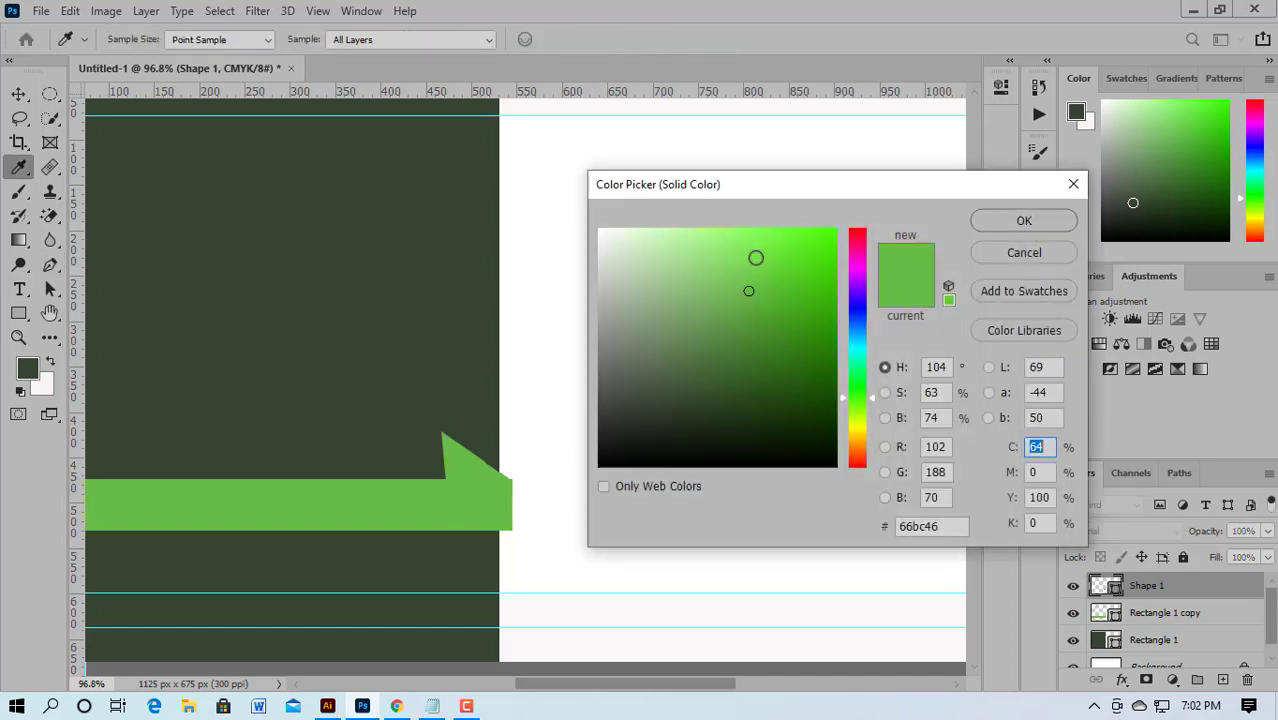
{"action": "left_click_drag", "start_coordinate": [749, 290], "coordinate": [753, 314]}
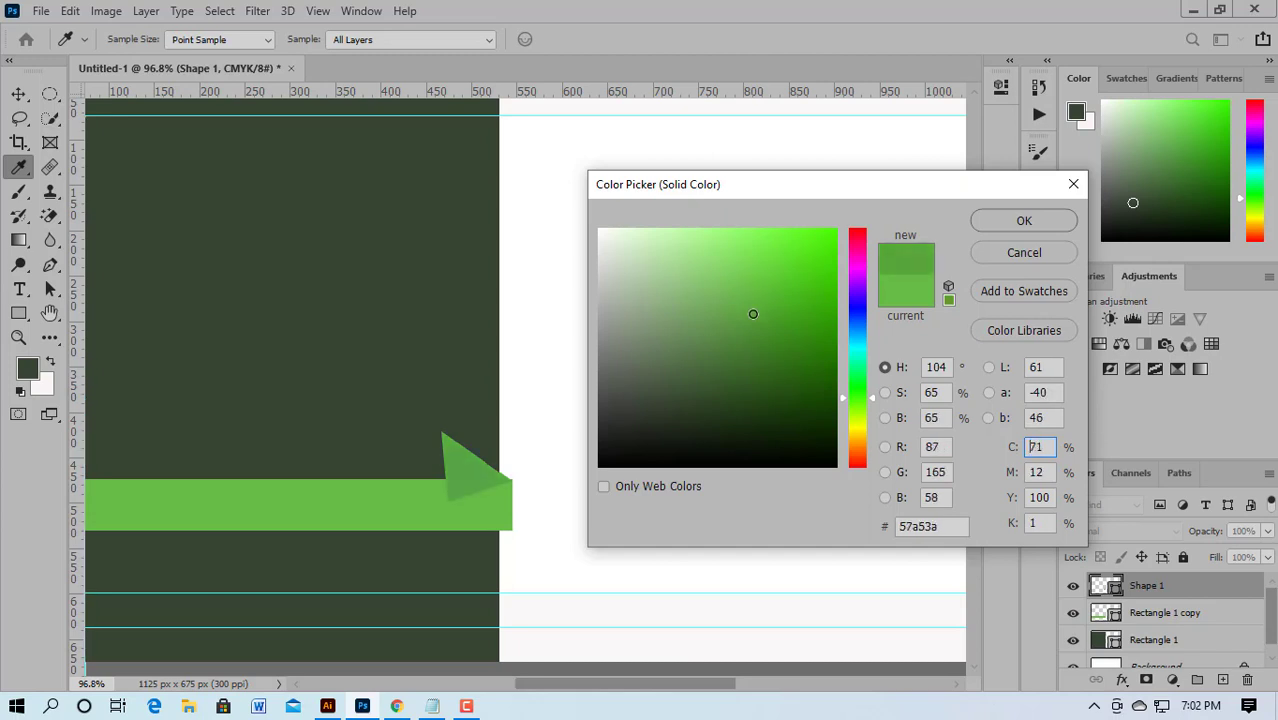
{"action": "left_click", "coordinate": [1022, 221]}
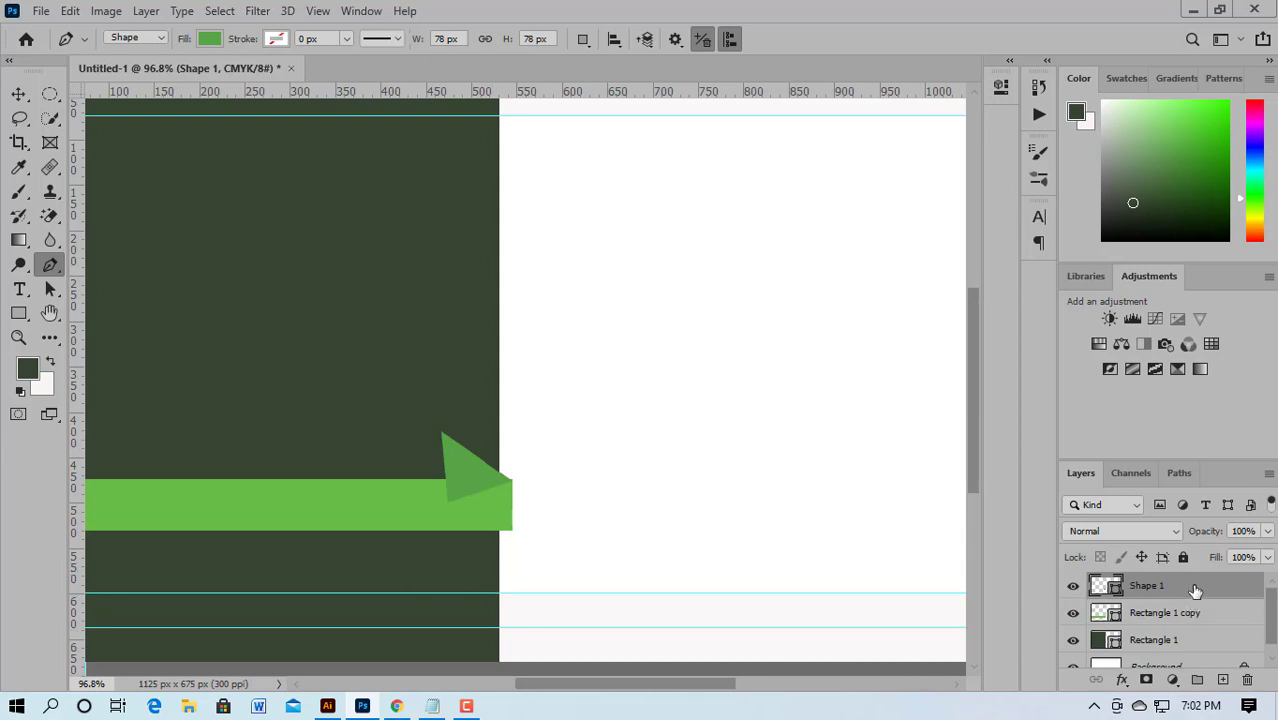
{"action": "left_click_drag", "start_coordinate": [1205, 587], "coordinate": [1185, 648]}
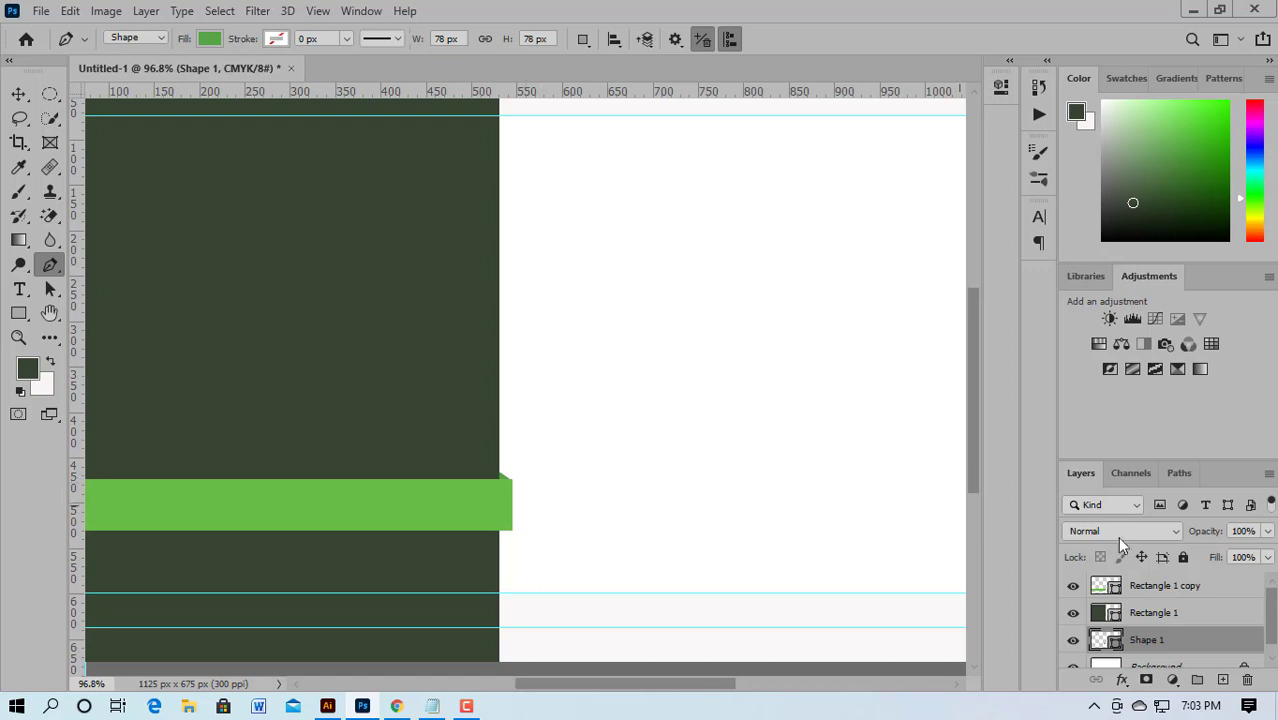
Step: Move the light green strip and its triangle together about 14 px to the right
{"action": "left_click", "coordinate": [1178, 590], "text": "ctrl"}
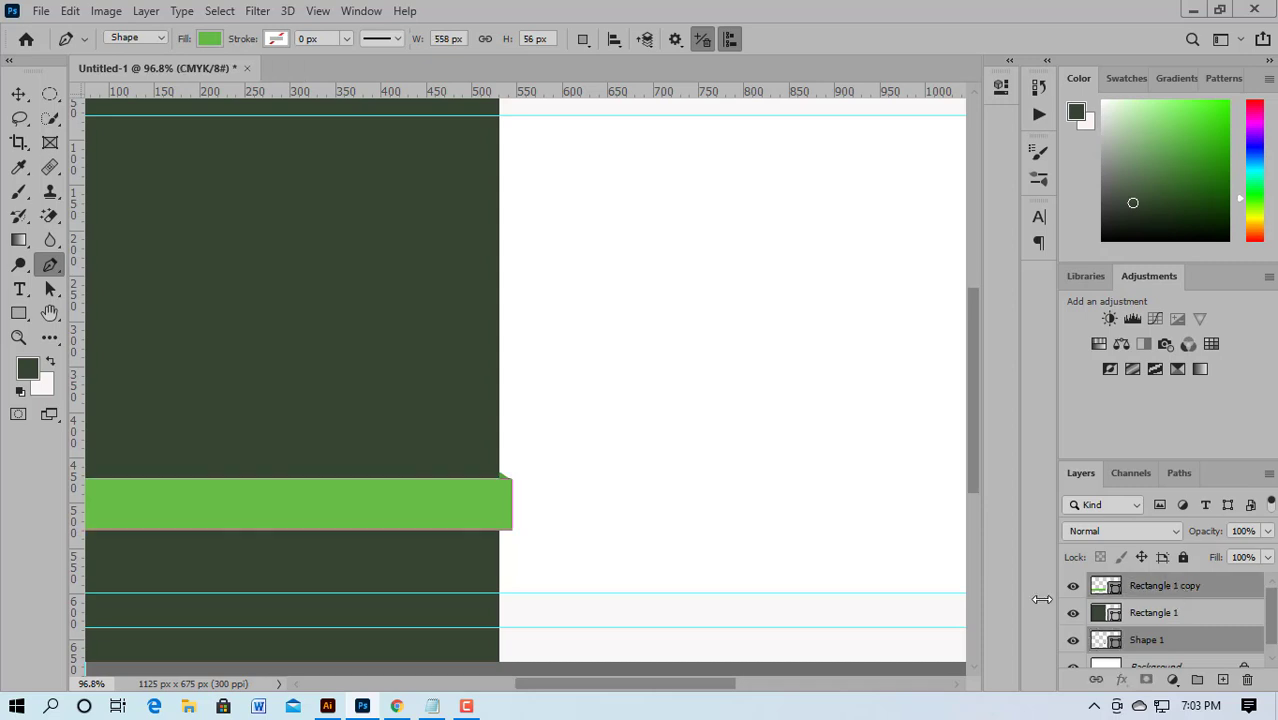
{"action": "key", "text": "ctrl+t"}
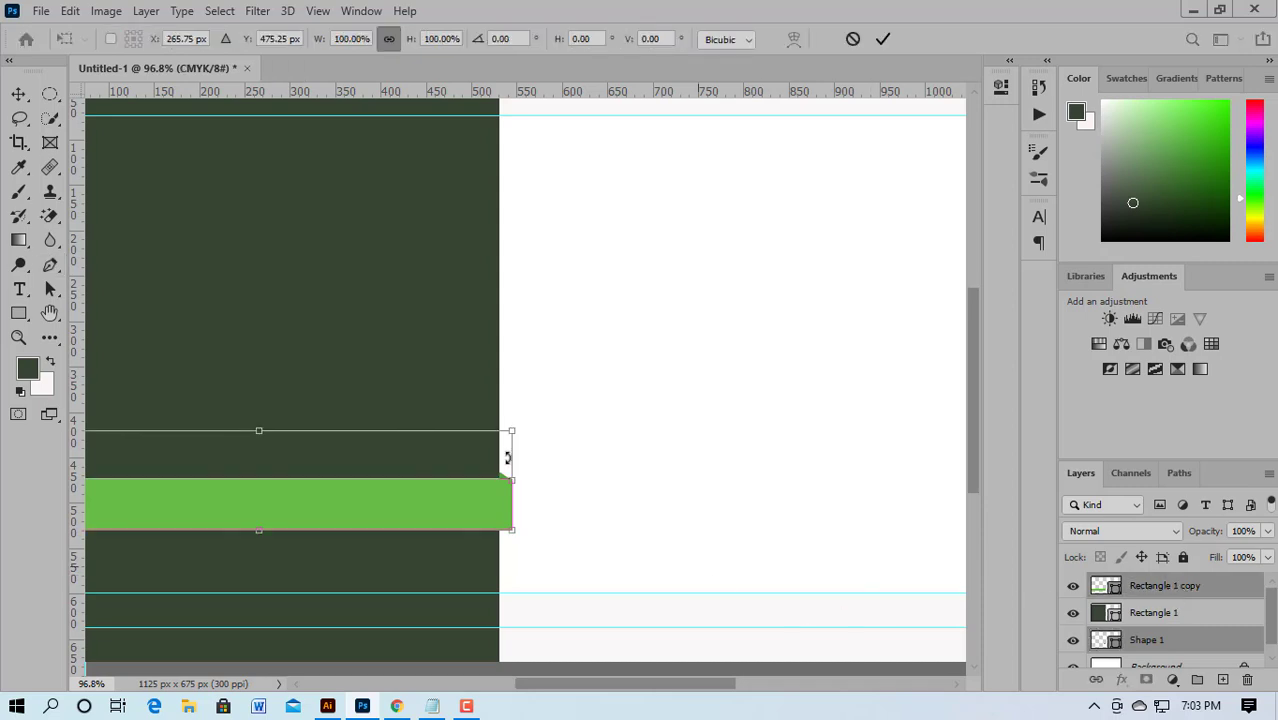
{"action": "left_click_drag", "start_coordinate": [390, 472], "coordinate": [397, 472]}
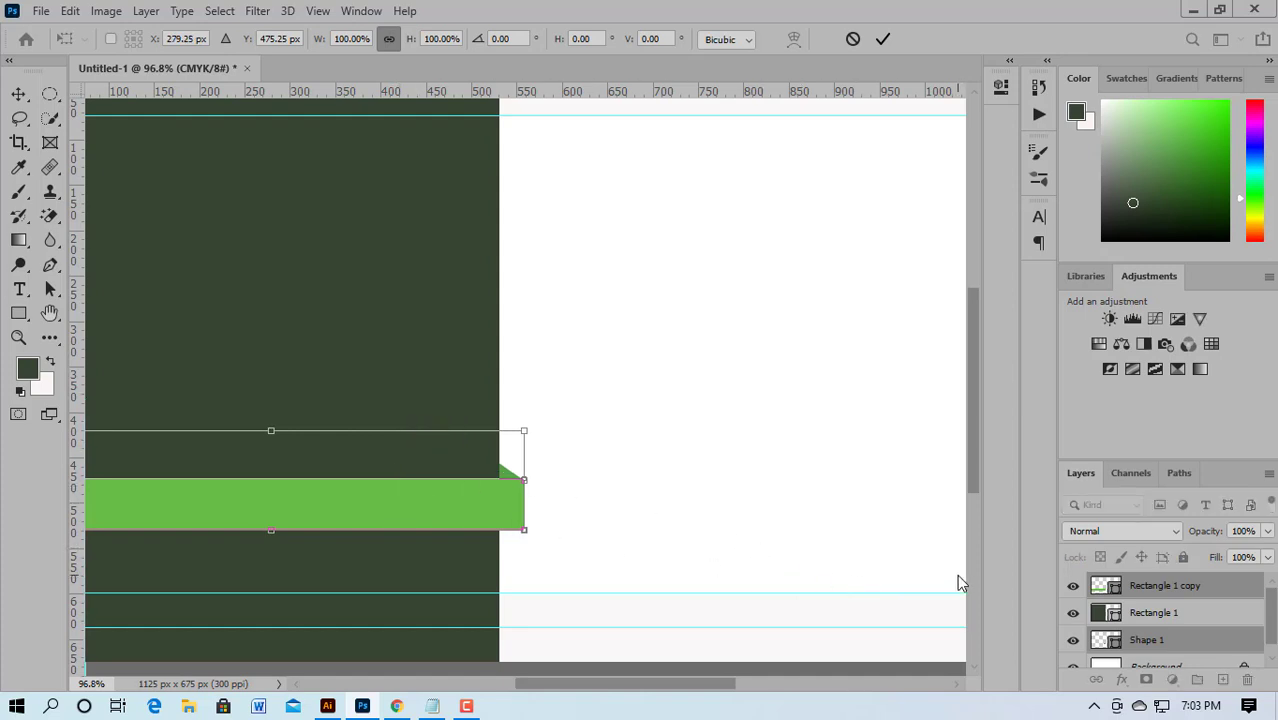
{"action": "key", "text": "Return"}
{"action": "key", "text": "p"}
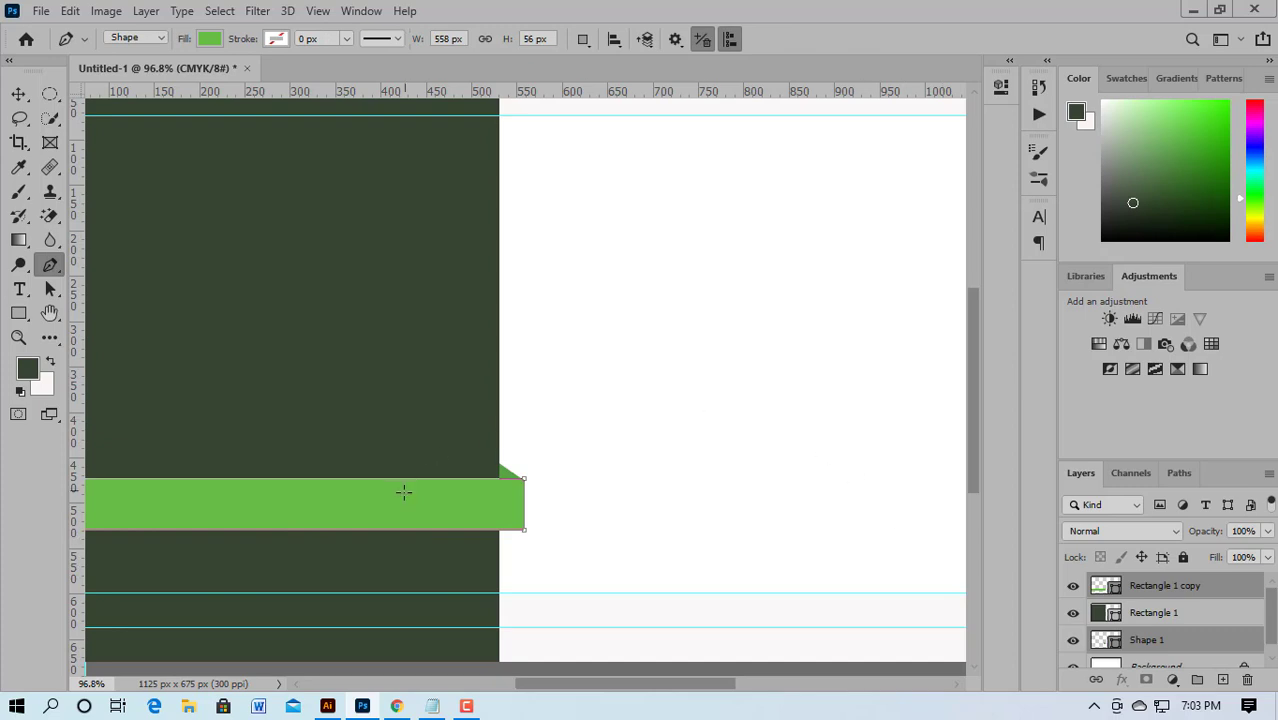
{"action": "key", "text": "Return"}
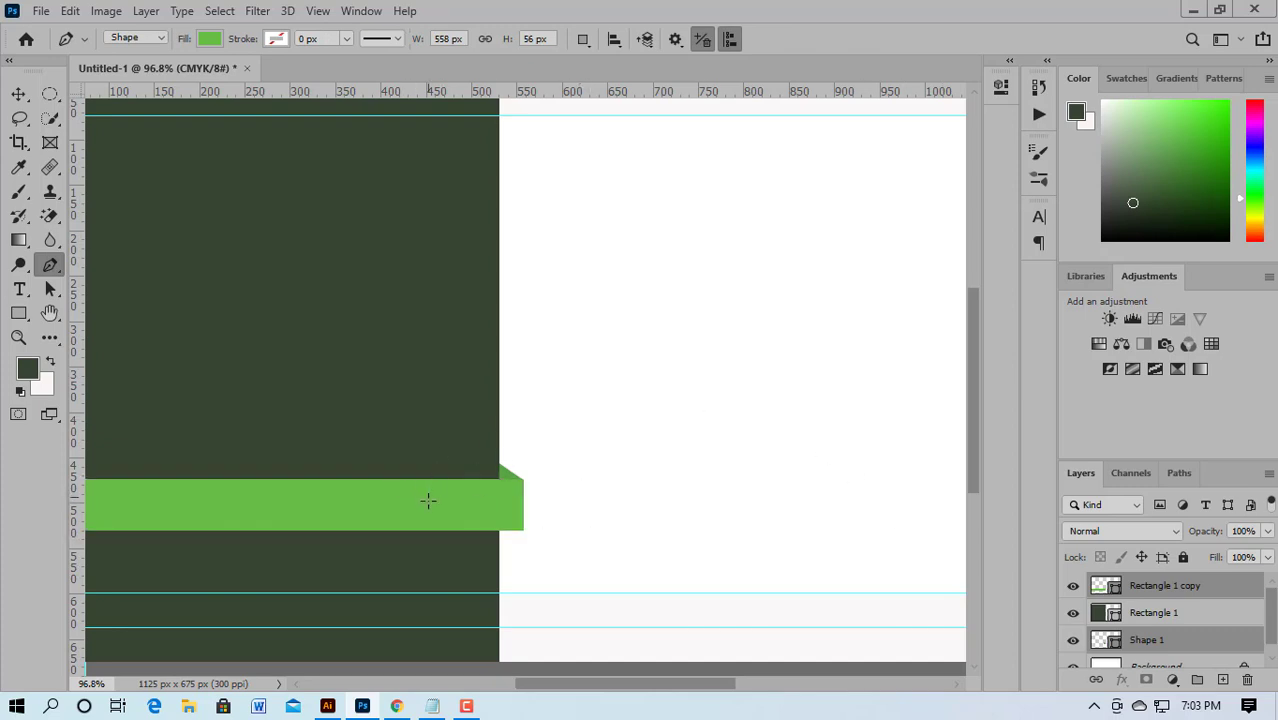
Step: Duplicate the strip and its triangle together and place the copies up and right of the originals, across the card's middle
{"action": "left_click", "coordinate": [20, 95]}
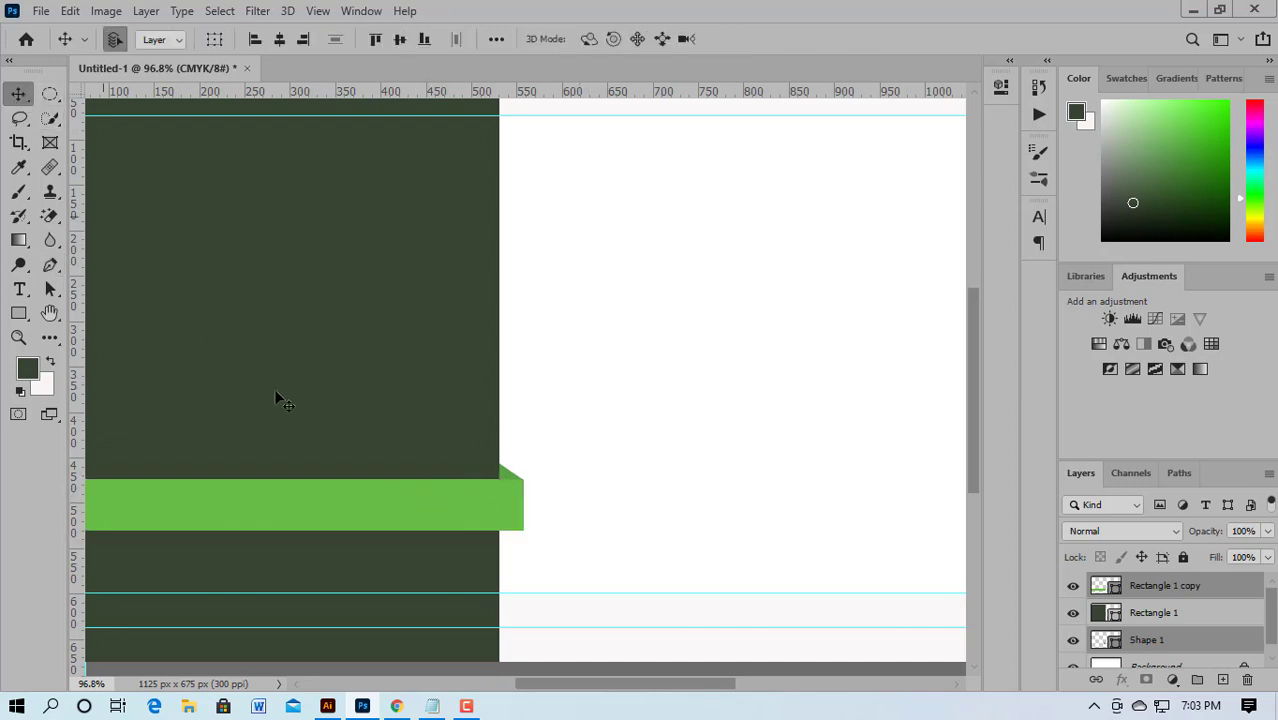
{"action": "right_click", "coordinate": [416, 510]}
{"action": "left_click", "coordinate": [824, 411]}
{"action": "left_click_drag", "start_coordinate": [450, 509], "coordinate": [655, 362]}
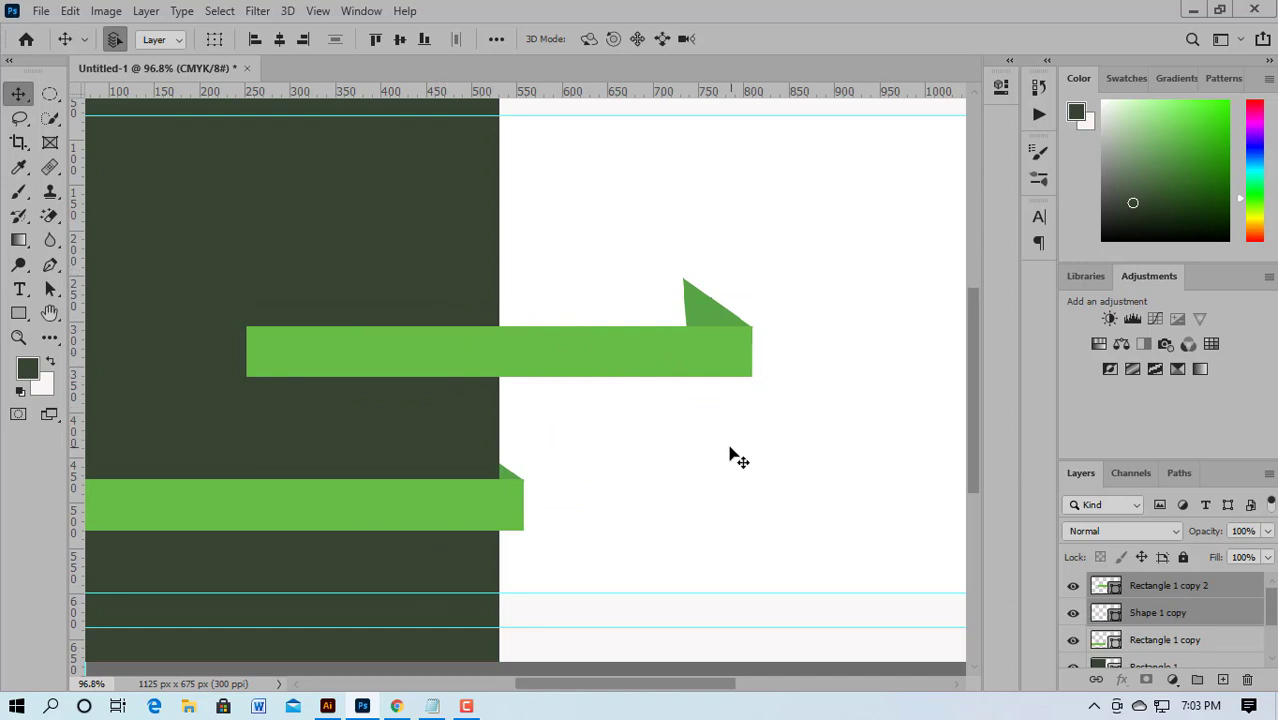
{"action": "scroll", "coordinate": [725, 445], "scroll_direction": "down", "scroll_amount": 5}
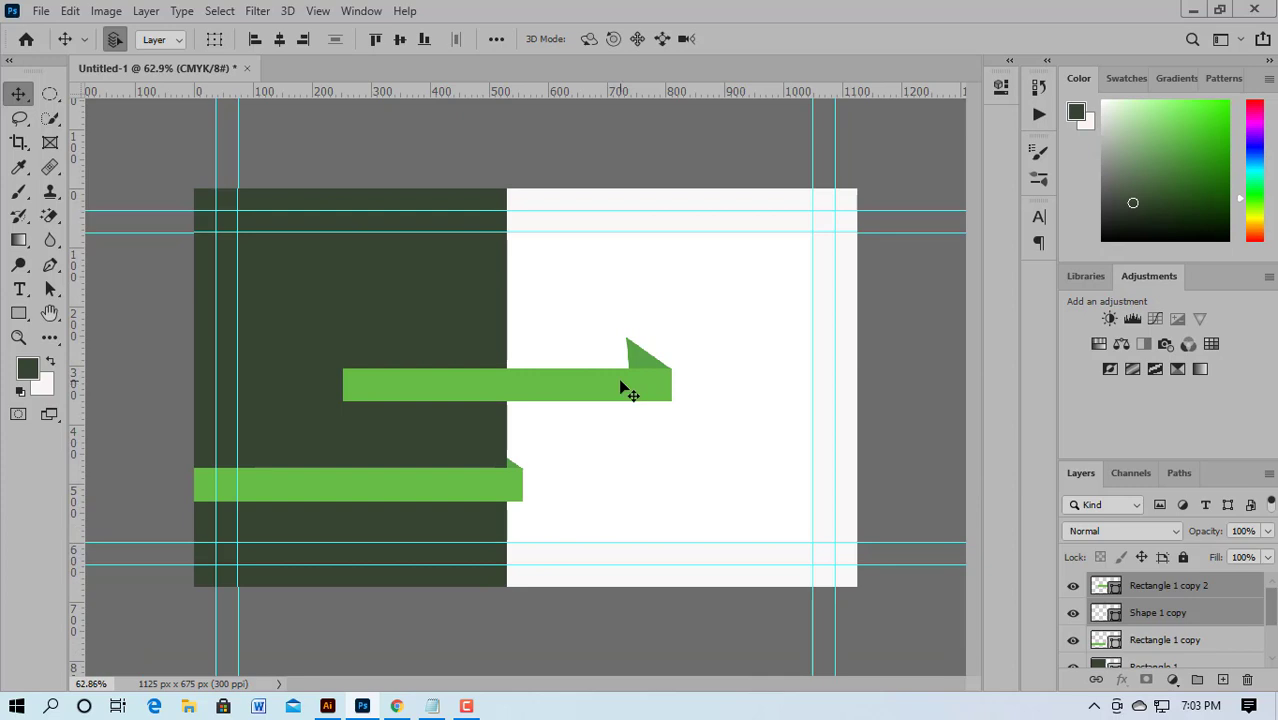
Step: Flip the copied strip and triangle horizontally and move them so they run off the card's right edge
{"action": "key", "text": "ctrl+t"}
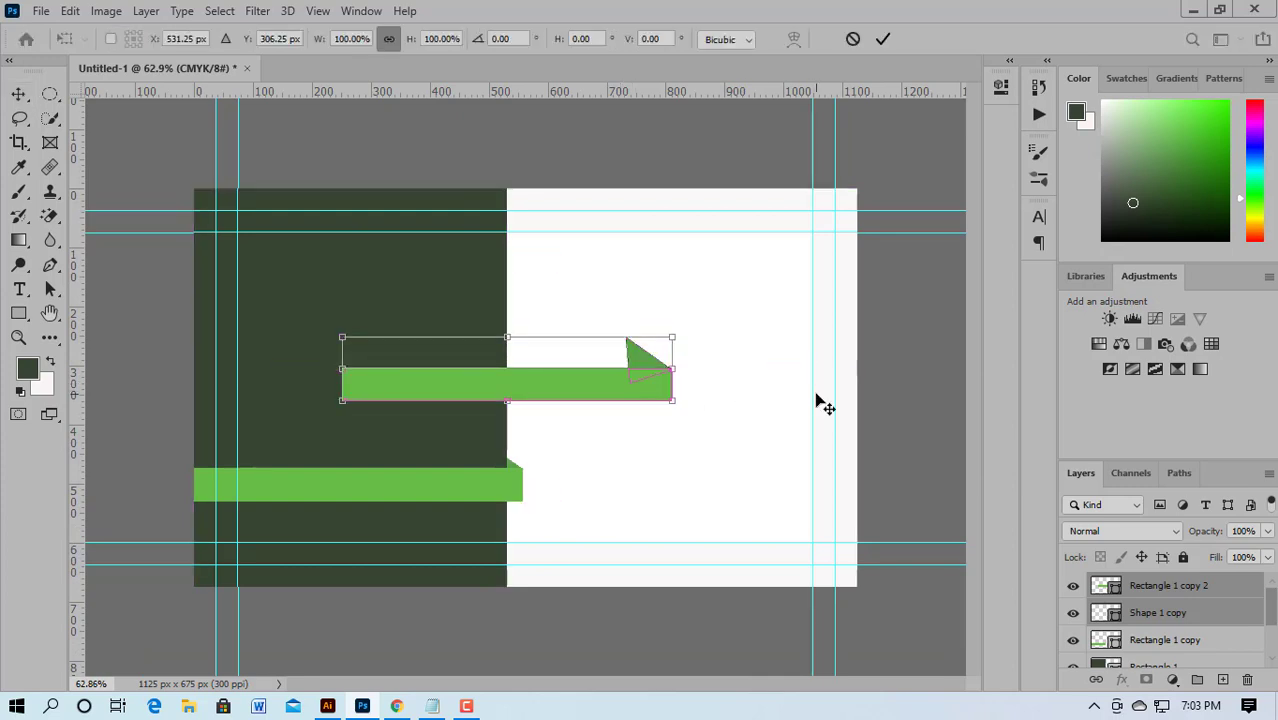
{"action": "right_click", "coordinate": [508, 366]}
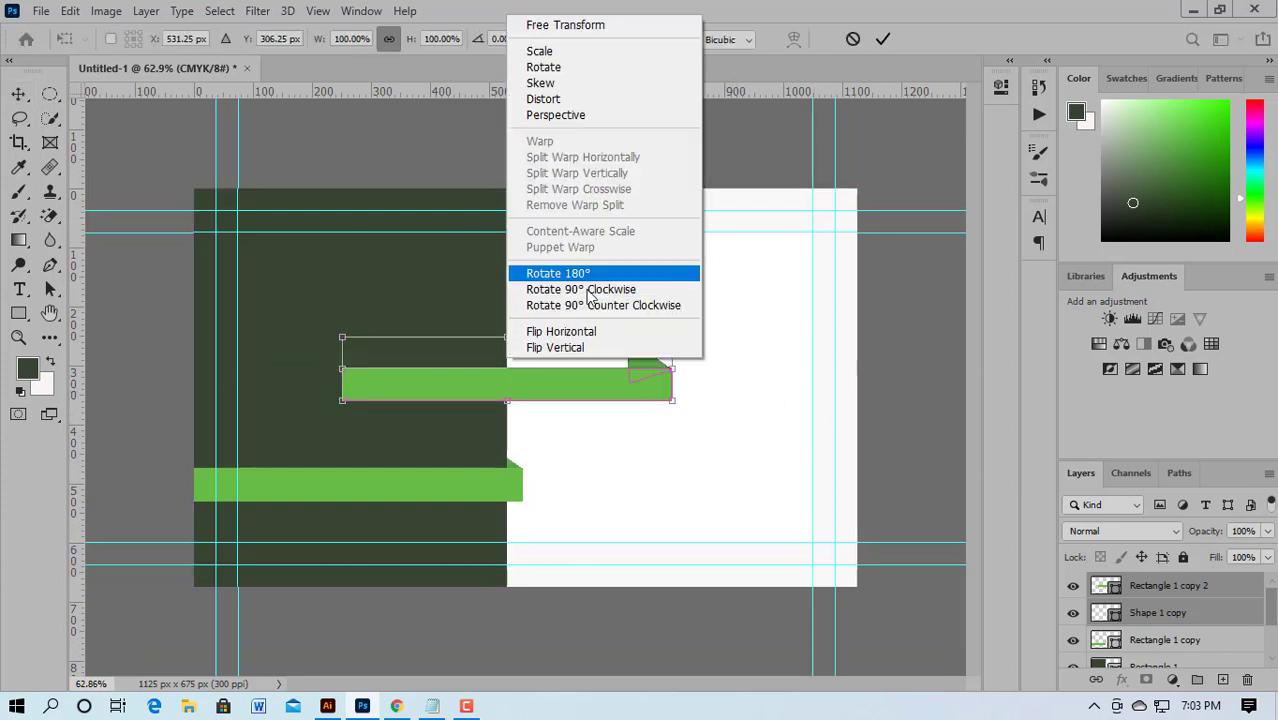
{"action": "left_click", "coordinate": [593, 331]}
{"action": "left_click_drag", "start_coordinate": [619, 385], "coordinate": [953, 365]}
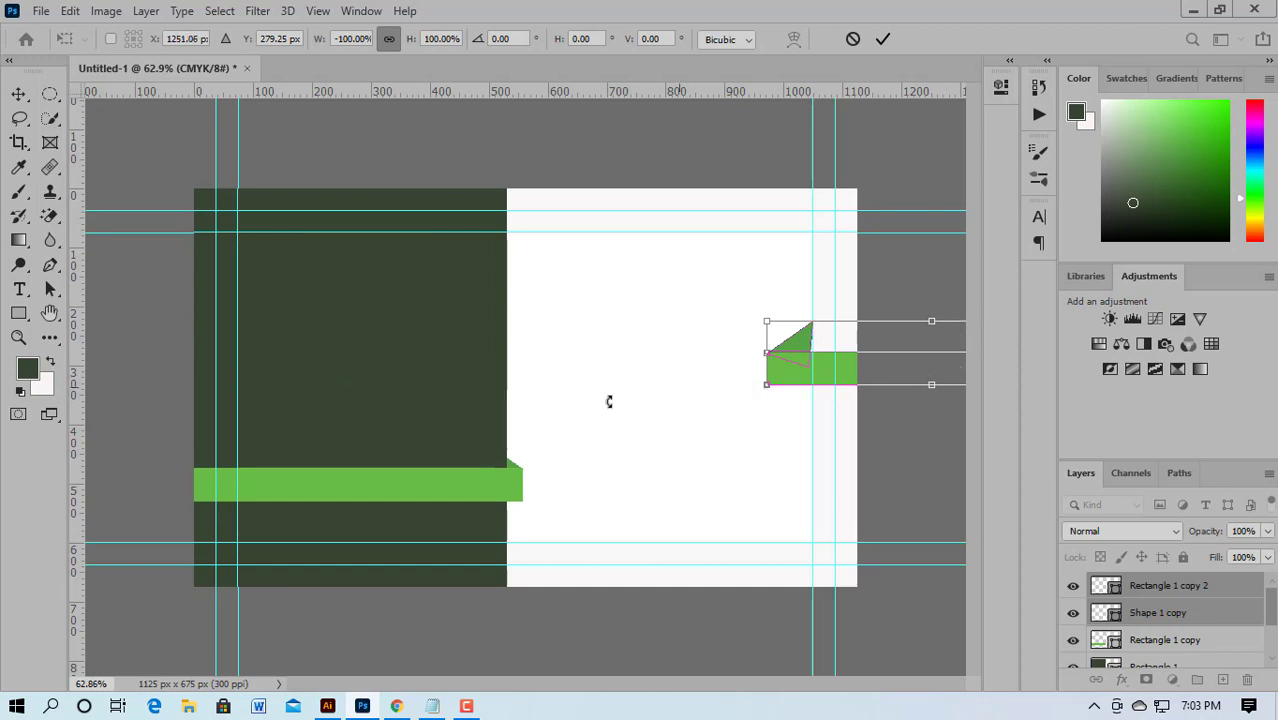
{"action": "key", "text": "Return"}
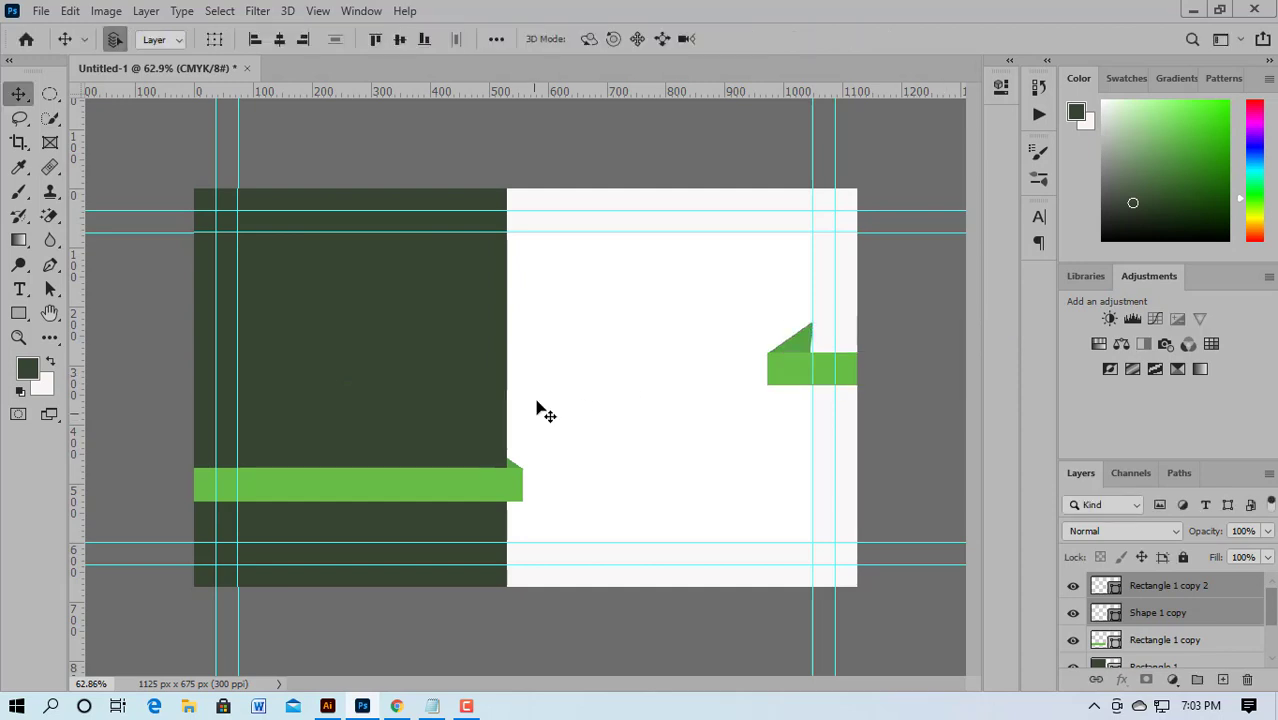
Step: Duplicate the dark green rectangle and move the copy so it forms a narrow band along the card's right edge
{"action": "left_click_drag", "start_coordinate": [459, 388], "coordinate": [856, 388]}
{"action": "left_click_drag", "start_coordinate": [728, 436], "coordinate": [860, 432]}
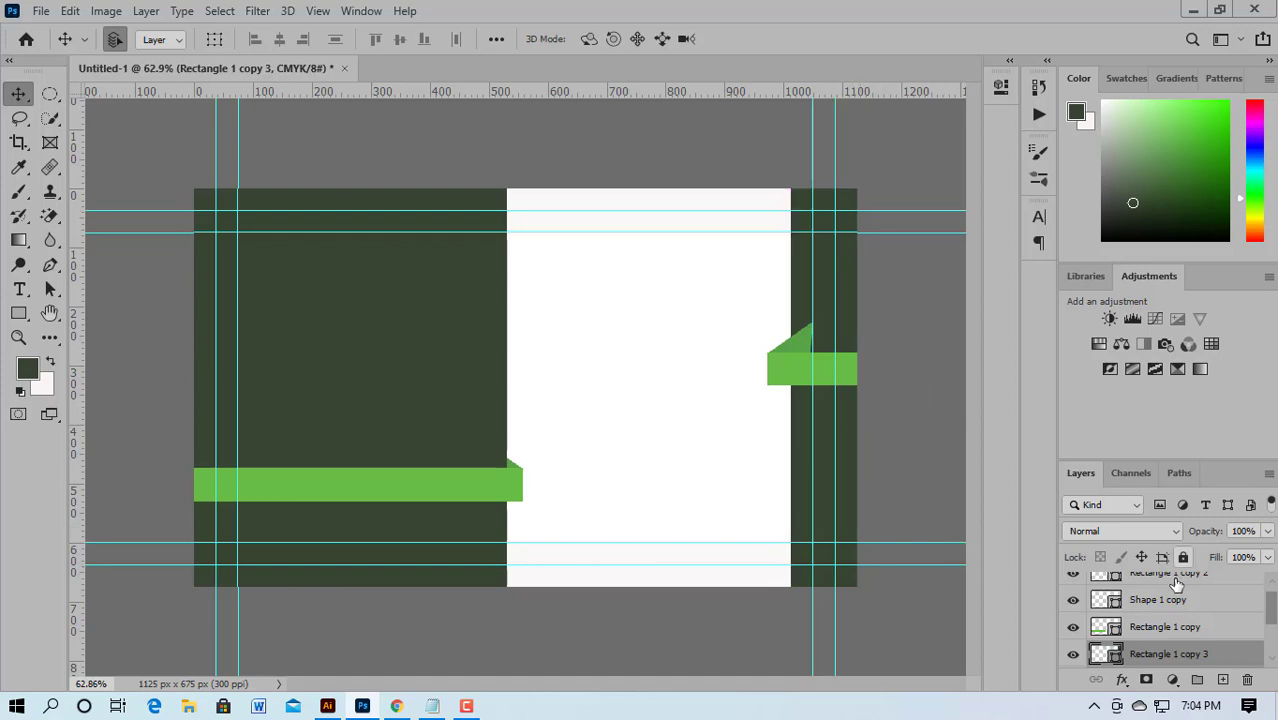
Step: Move the copied triangle's layer below the dark green rectangle copy so it reads as a fold behind the band
{"action": "scroll", "coordinate": [1160, 600], "scroll_direction": "up", "scroll_amount": 1}
{"action": "left_click", "coordinate": [1073, 587]}
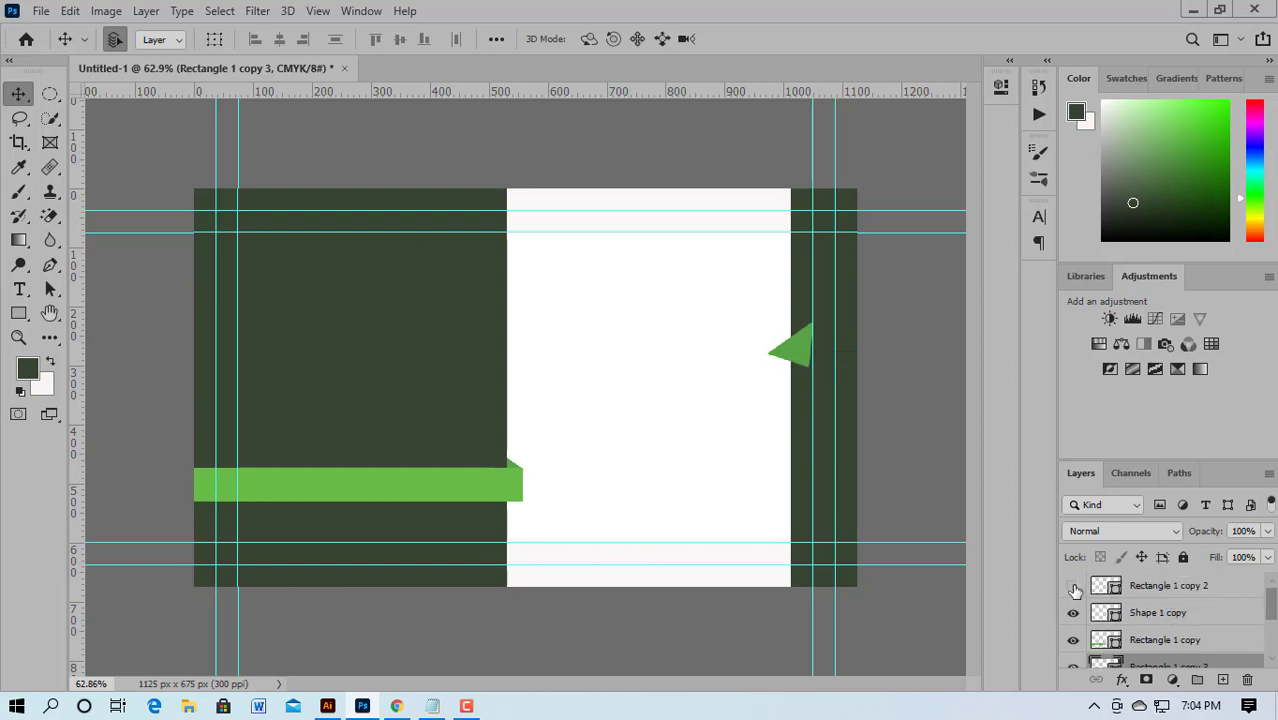
{"action": "left_click", "coordinate": [1073, 587]}
{"action": "left_click", "coordinate": [1073, 613]}
{"action": "left_click", "coordinate": [1073, 613]}
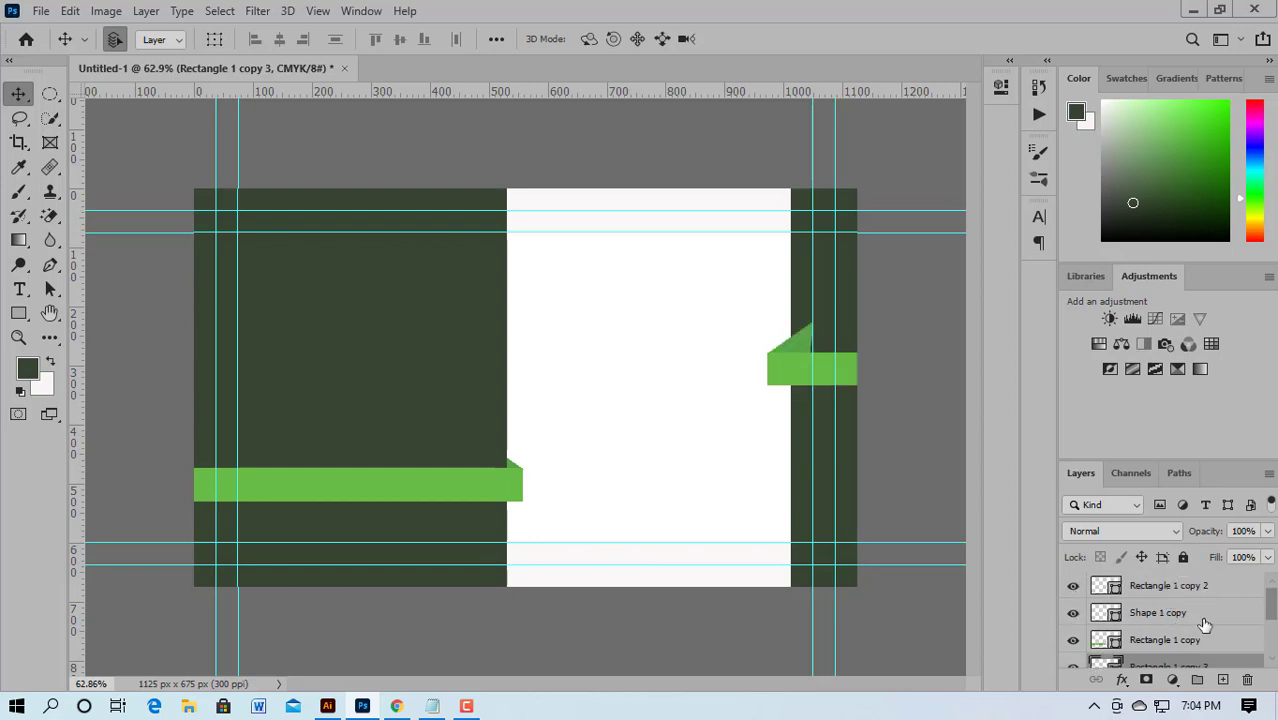
{"action": "left_click", "coordinate": [1204, 620]}
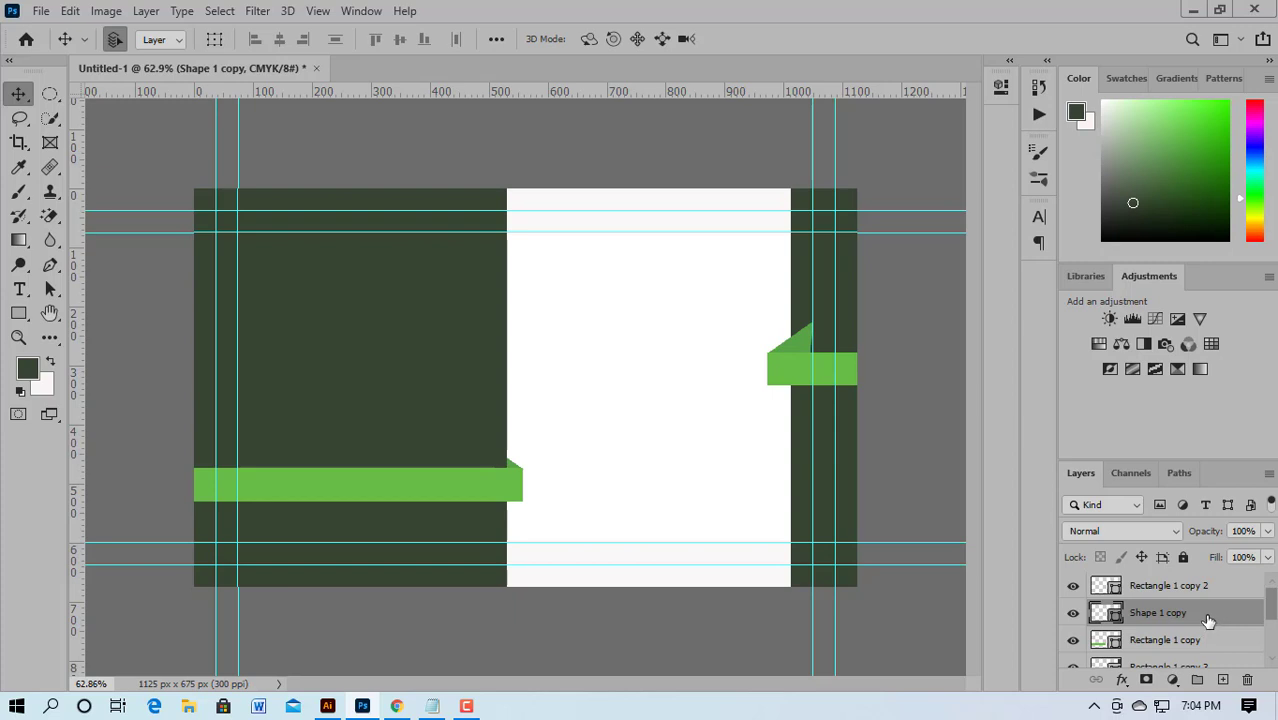
{"action": "left_click_drag", "start_coordinate": [1208, 620], "coordinate": [1153, 640]}
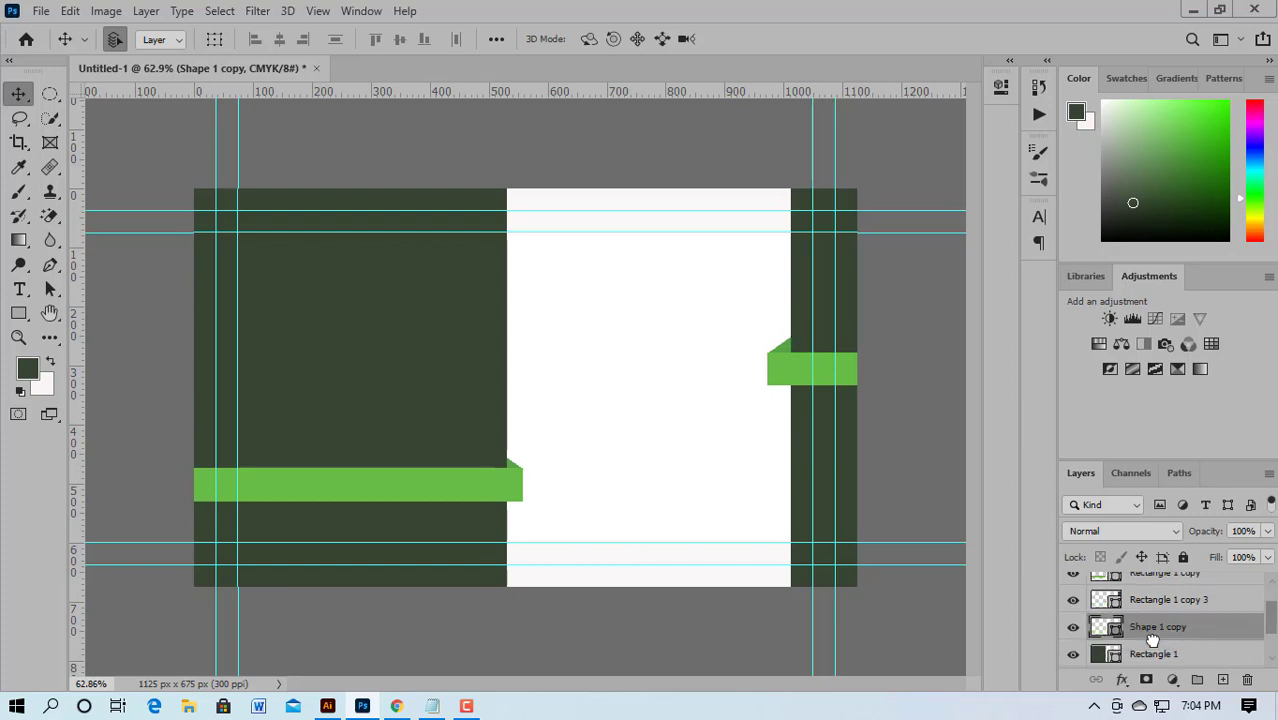
Step: Check which layers hold the right-hand strip and its fold triangle by switching layer visibility off and on
{"action": "left_click", "coordinate": [800, 374]}
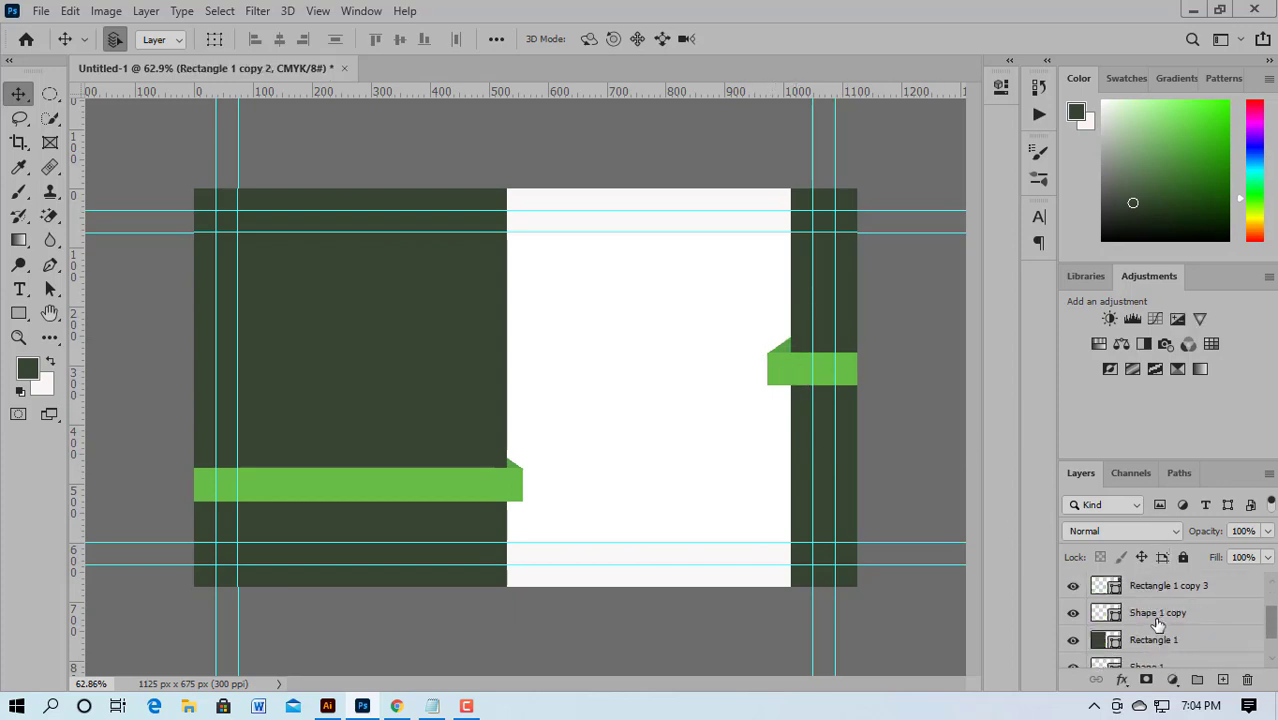
{"action": "scroll", "coordinate": [1150, 630], "scroll_direction": "down", "scroll_amount": 1}
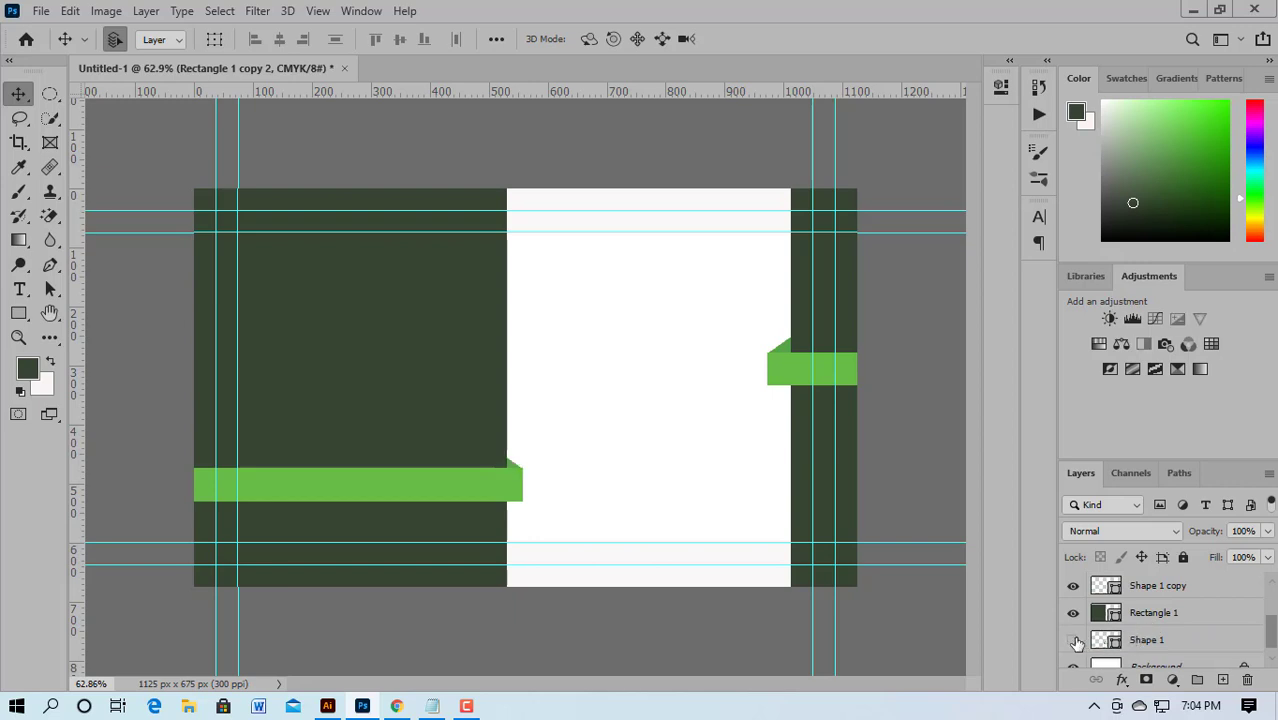
{"action": "left_click", "coordinate": [1075, 641]}
{"action": "scroll", "coordinate": [1077, 632], "scroll_direction": "up", "scroll_amount": 1}
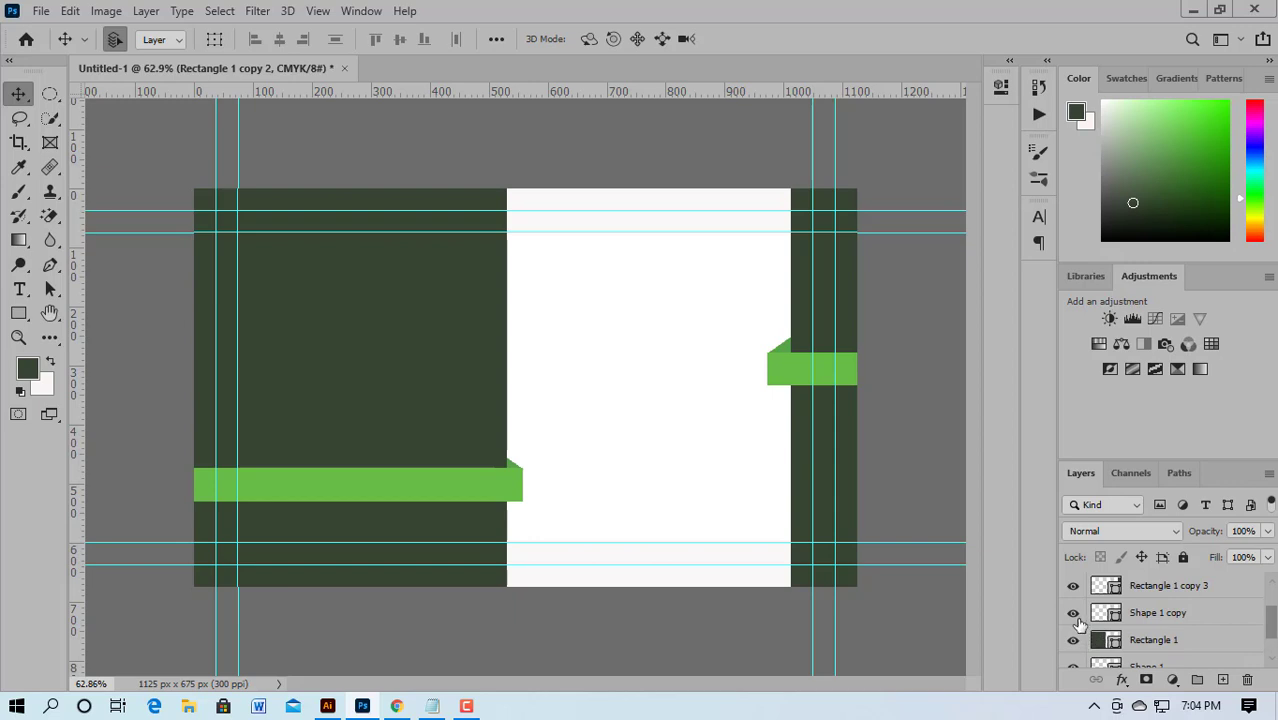
{"action": "left_click", "coordinate": [1073, 614]}
{"action": "left_click", "coordinate": [1162, 616]}
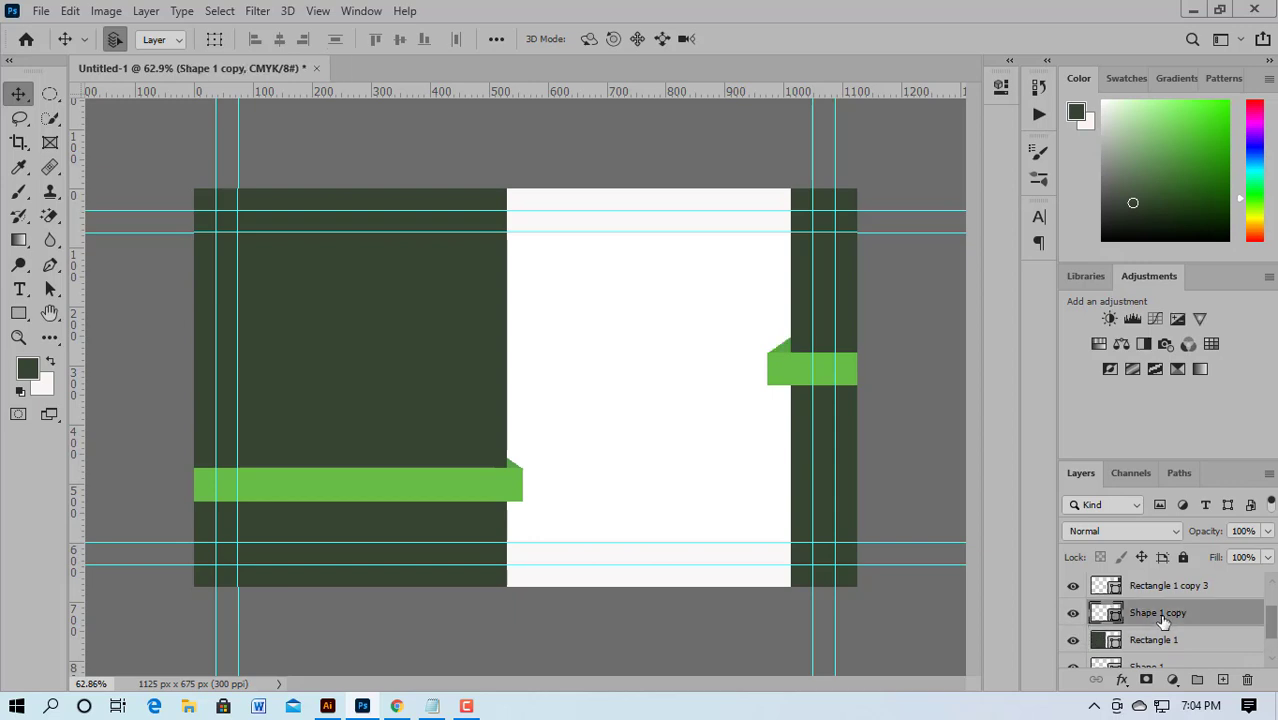
{"action": "scroll", "coordinate": [1165, 620], "scroll_direction": "up", "scroll_amount": 2}
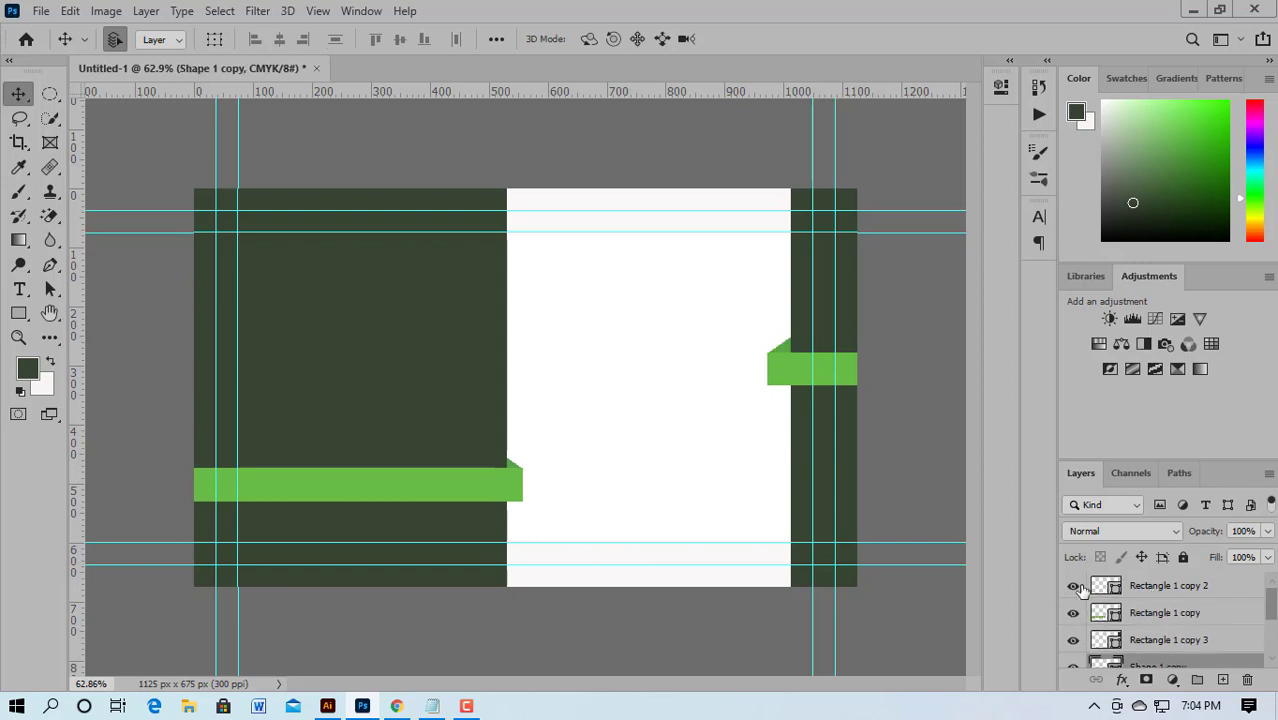
{"action": "left_click", "coordinate": [1075, 586]}
{"action": "left_click", "coordinate": [1075, 586]}
Step: Select the layers of the right-hand green strip and its fold triangle together
{"action": "left_click", "coordinate": [1226, 588]}
{"action": "scroll", "coordinate": [1183, 628], "scroll_direction": "down", "scroll_amount": 3}
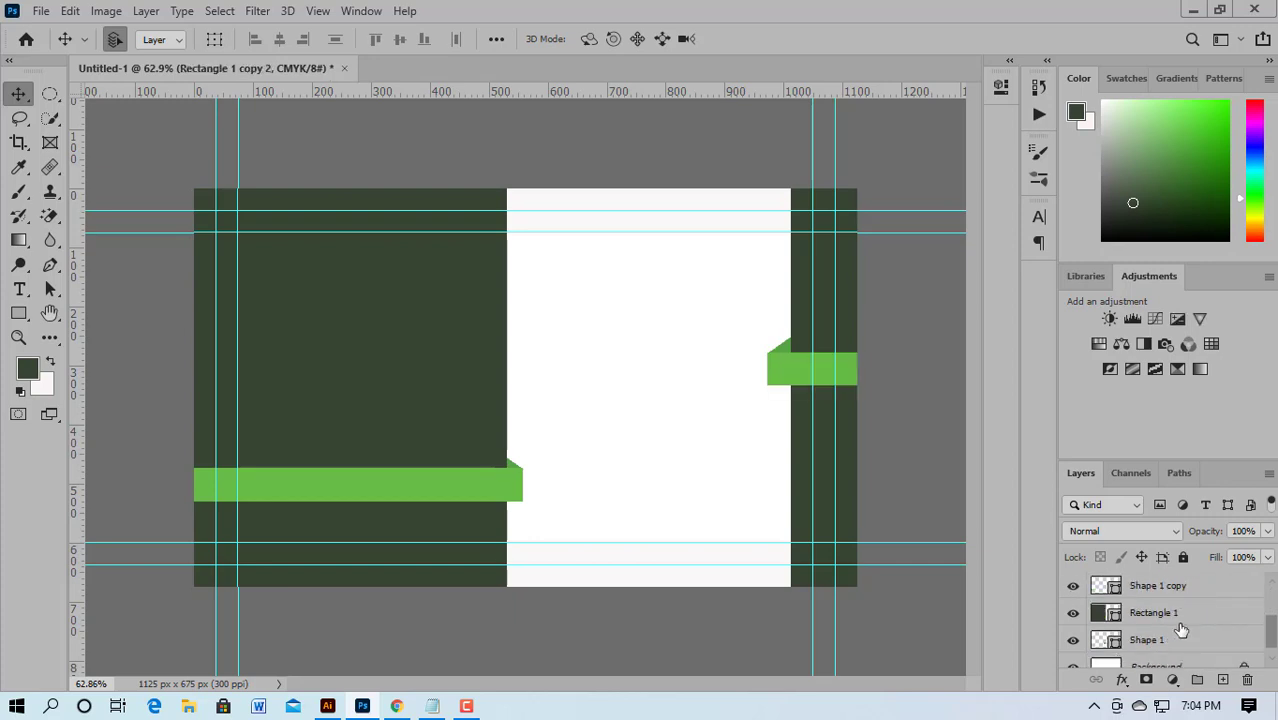
{"action": "scroll", "coordinate": [1181, 628], "scroll_direction": "up", "scroll_amount": 3}
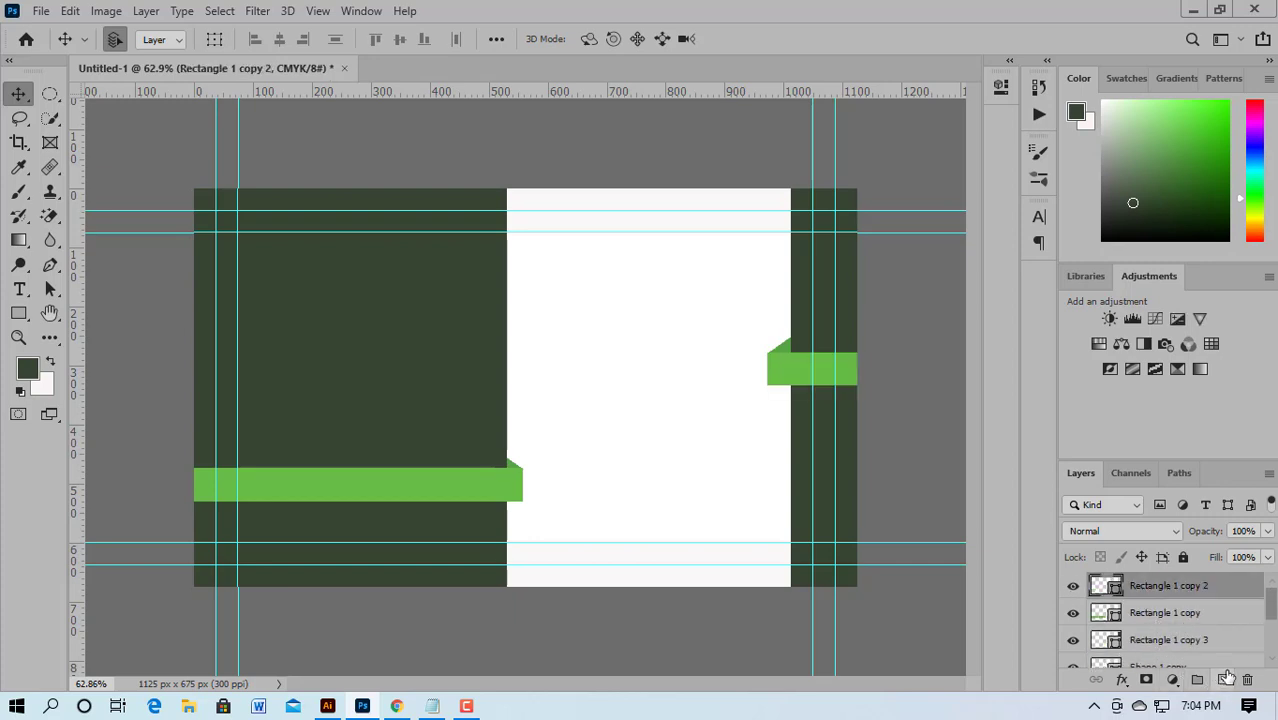
{"action": "scroll", "coordinate": [1158, 636], "scroll_direction": "down", "scroll_amount": 3}
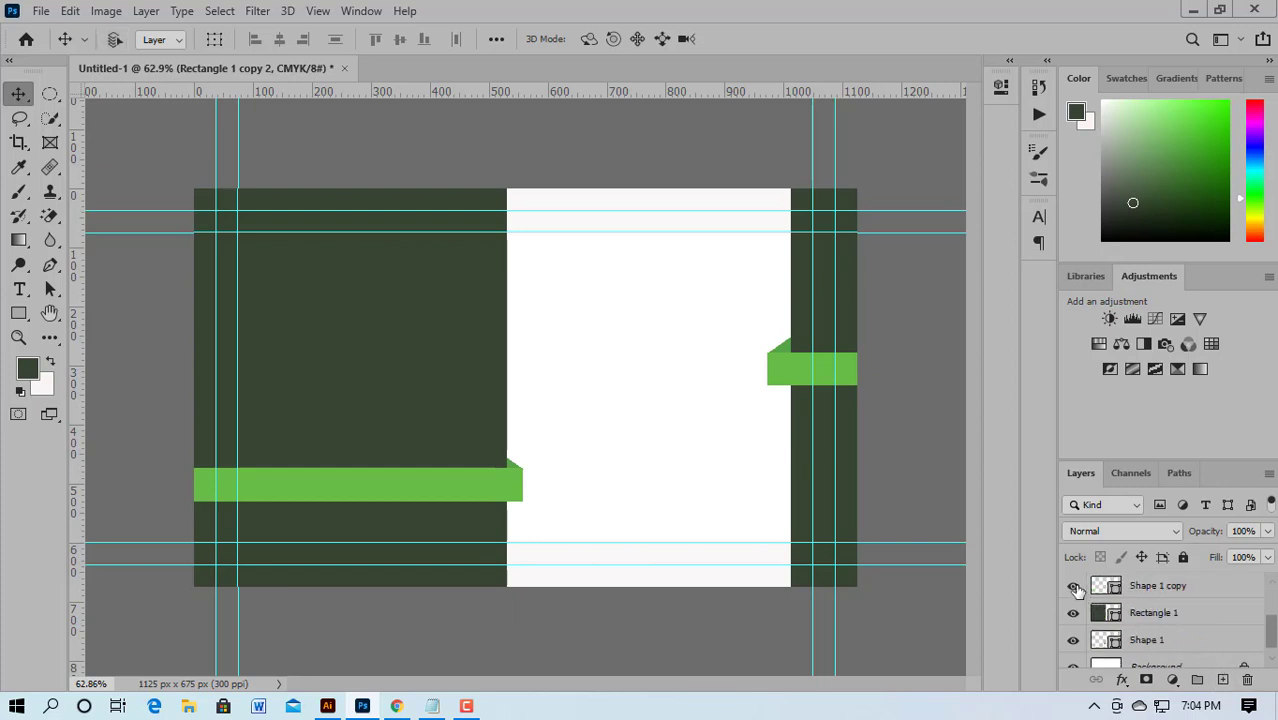
{"action": "left_click", "coordinate": [1074, 587]}
{"action": "left_click", "coordinate": [1074, 587]}
{"action": "left_click", "coordinate": [1184, 585]}
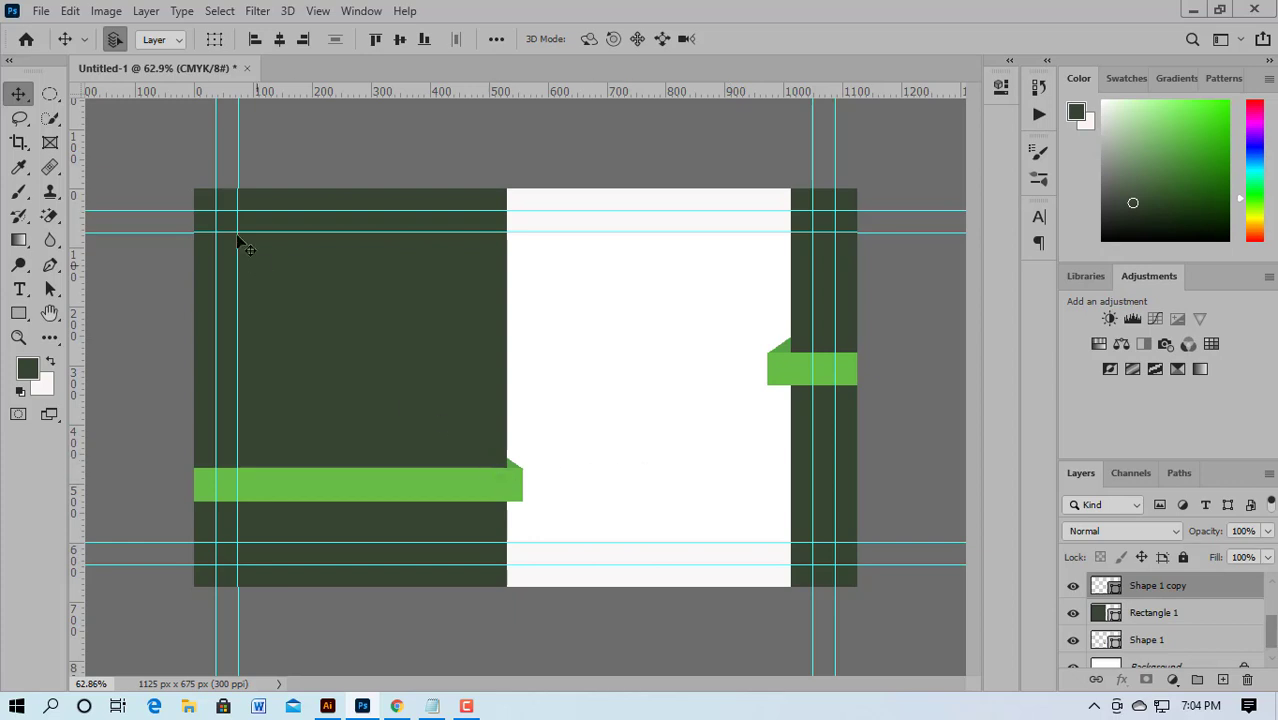
Step: Duplicate the right-hand green strip with its fold using a free transform and move the copy 87.5 px straight down
{"action": "left_click", "coordinate": [50, 265]}
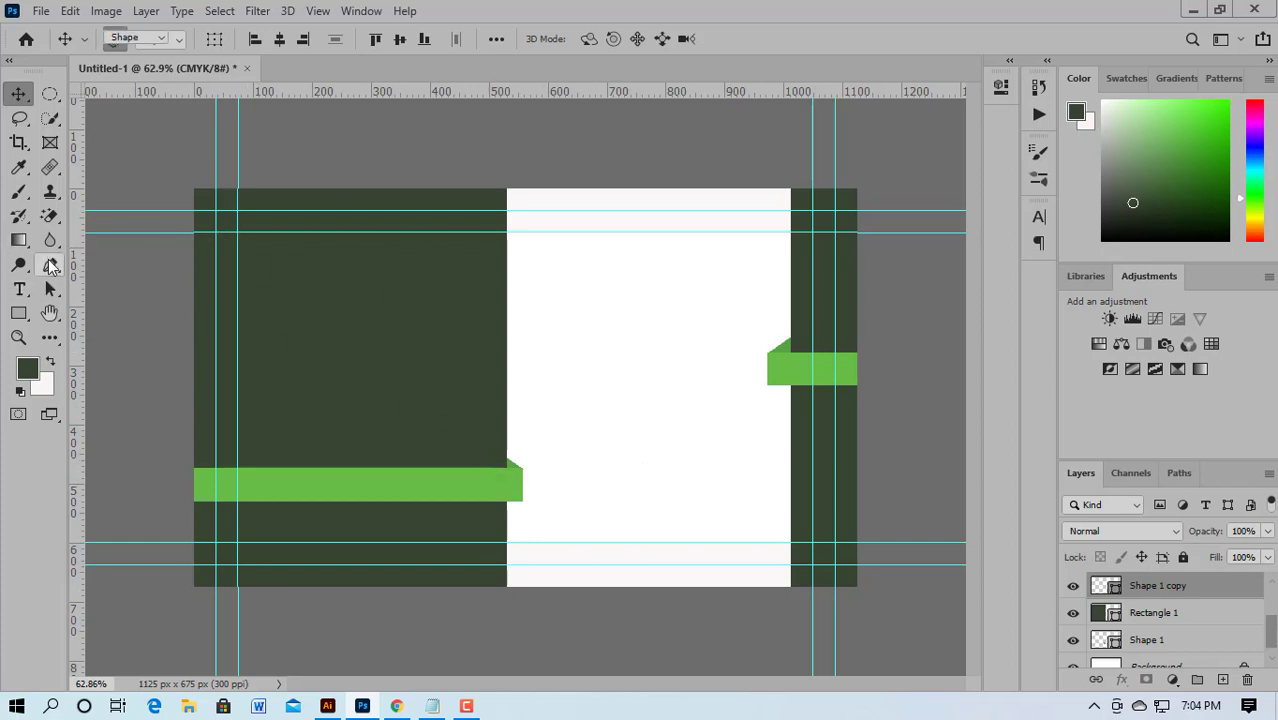
{"action": "right_click", "coordinate": [50, 265]}
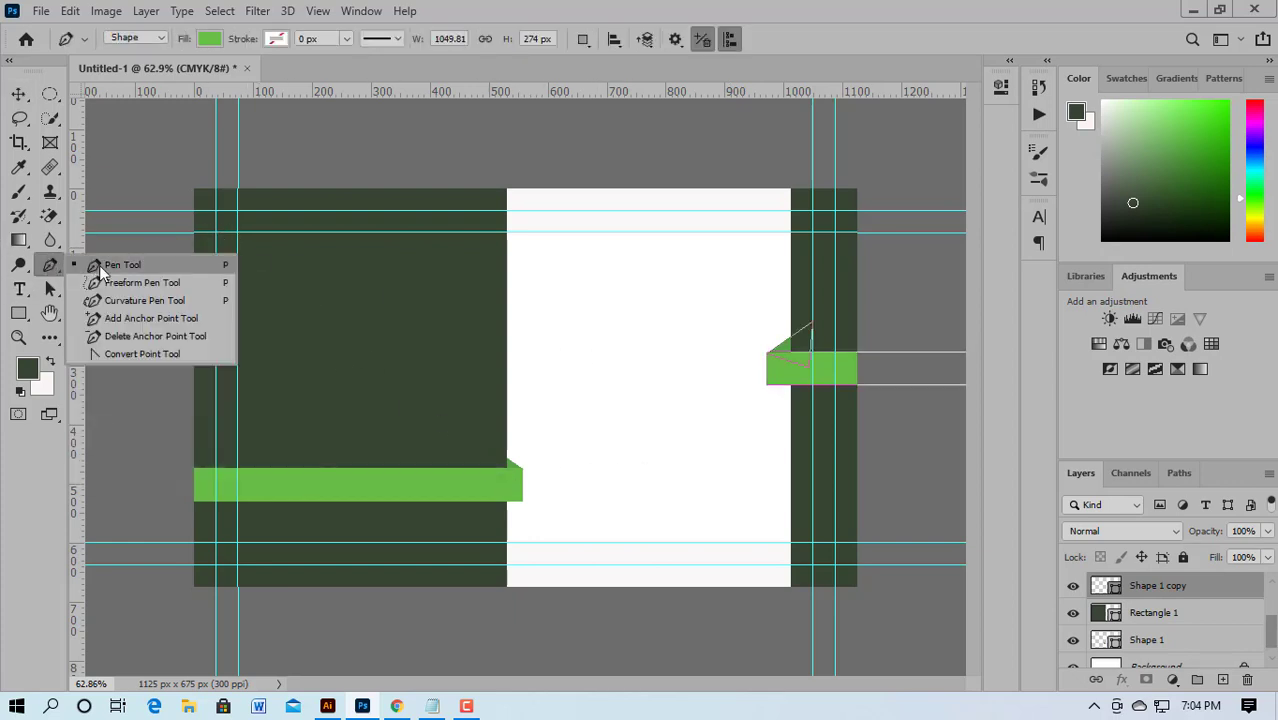
{"action": "left_click", "coordinate": [99, 265]}
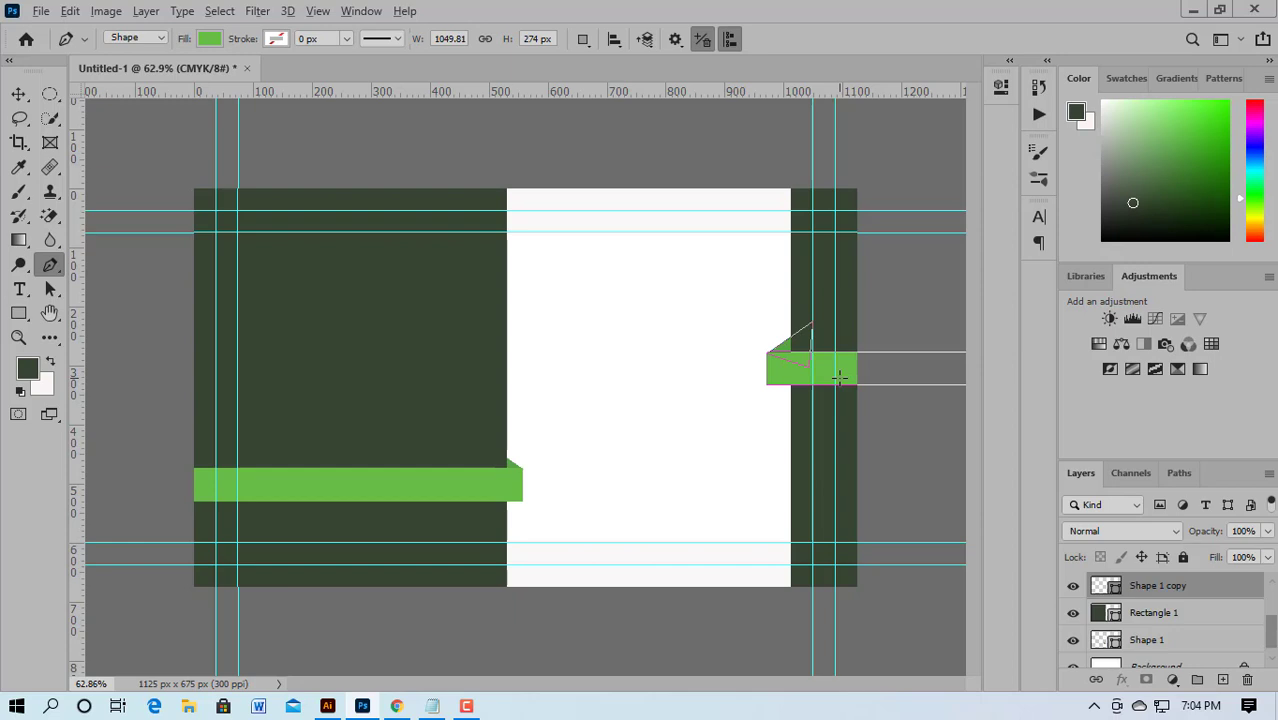
{"action": "key", "text": "ctrl+t"}
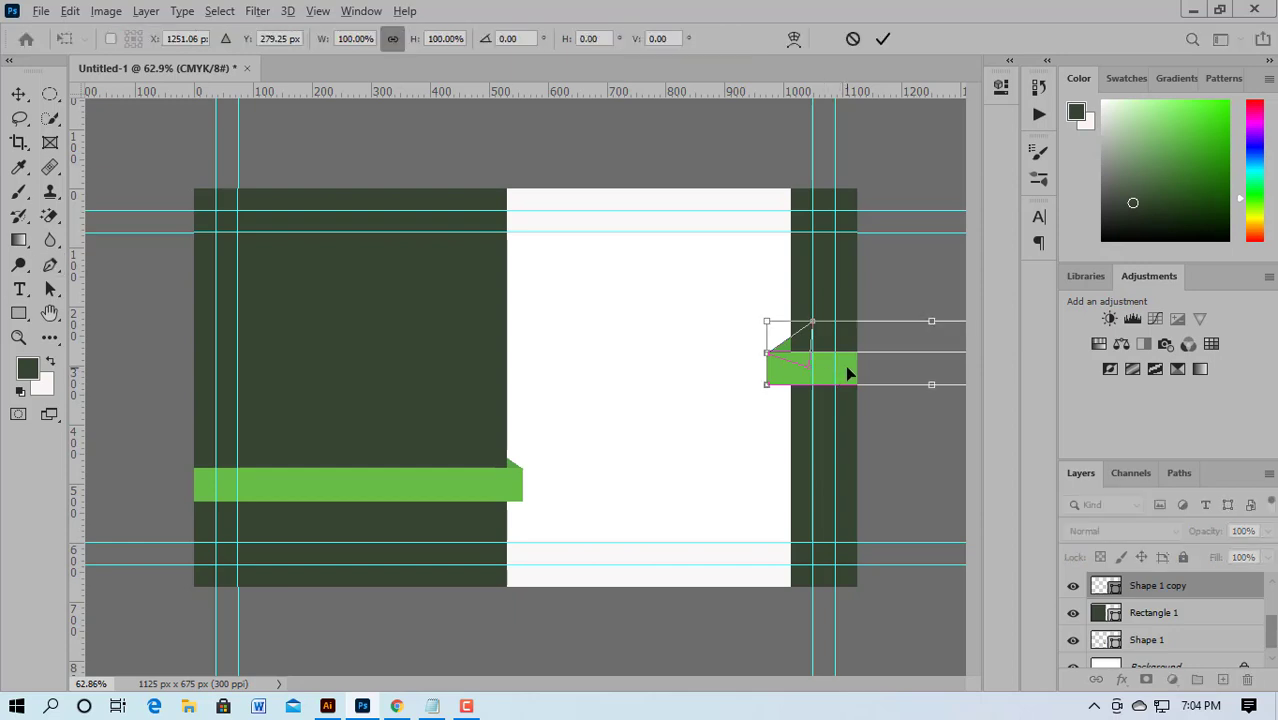
{"action": "left_click_drag", "start_coordinate": [847, 368], "coordinate": [843, 427]}
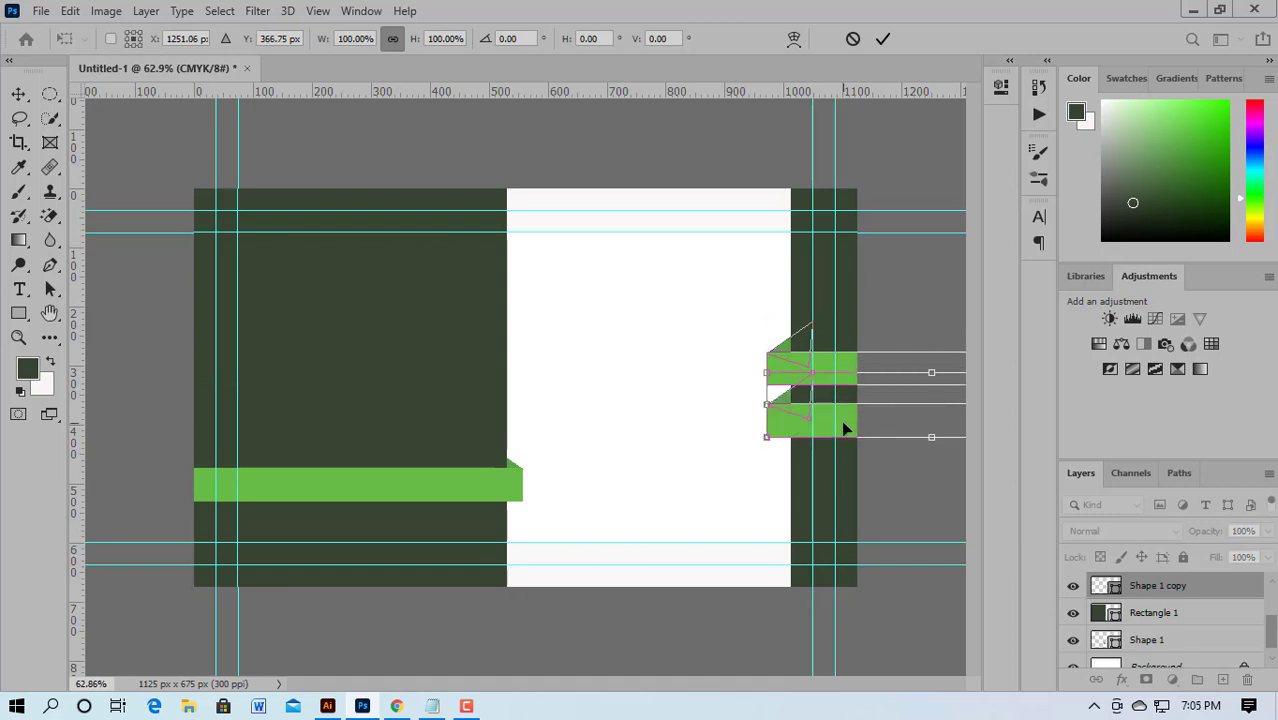
{"action": "key", "text": "Return"}
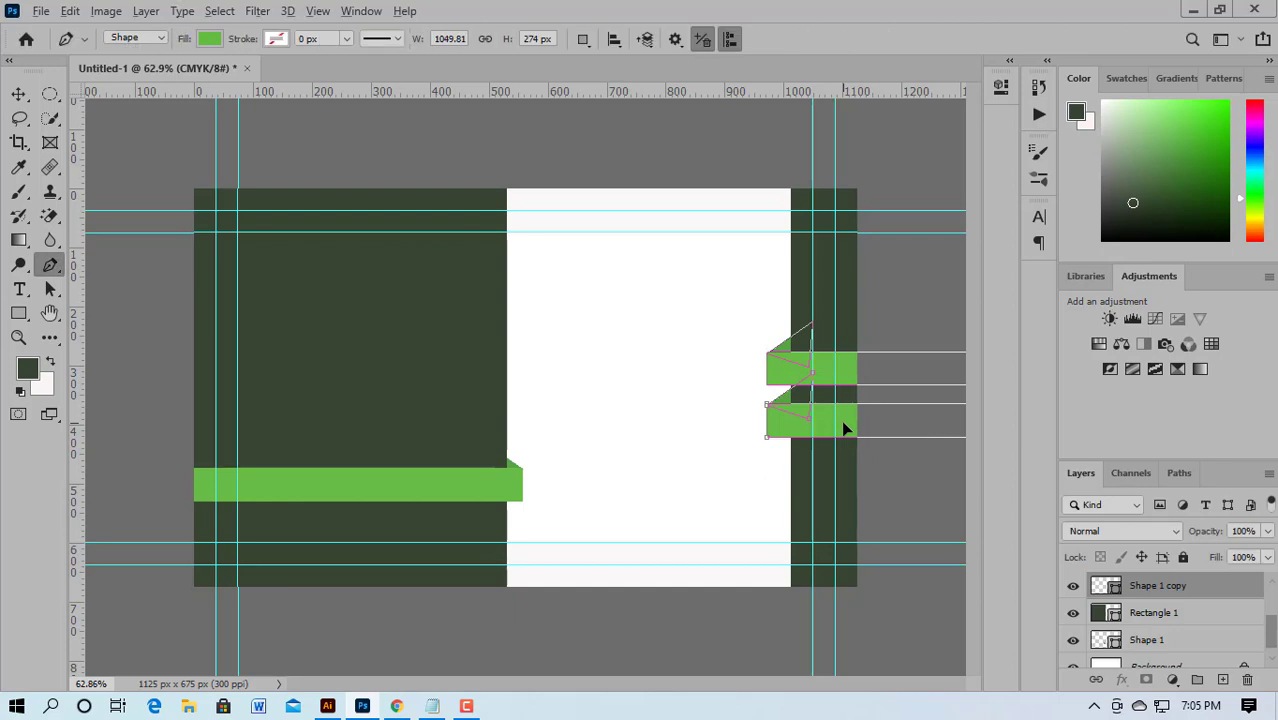
Step: Repeat the duplicate-and-move transform twice to make four evenly spaced folded strips on the right band, and deselect them
{"action": "key", "text": "ctrl+alt+shift+t"}
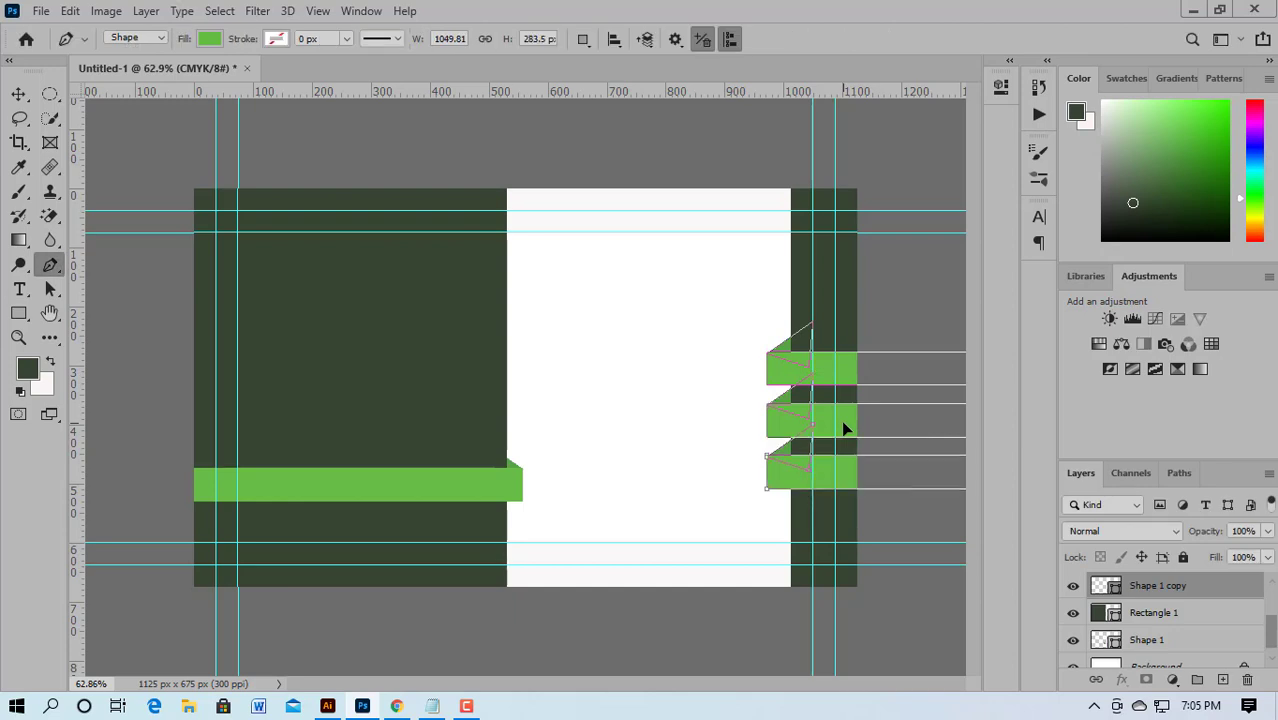
{"action": "key", "text": "ctrl+alt+shift+t"}
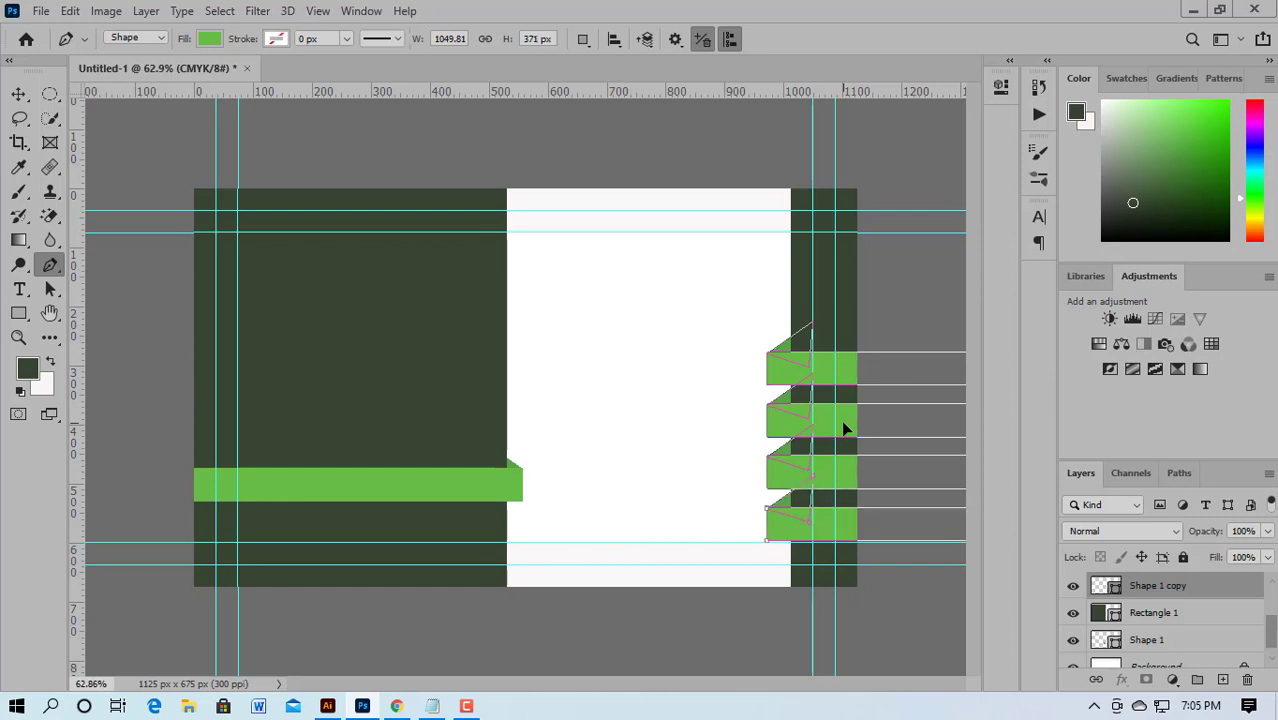
{"action": "left_click", "coordinate": [1201, 584]}
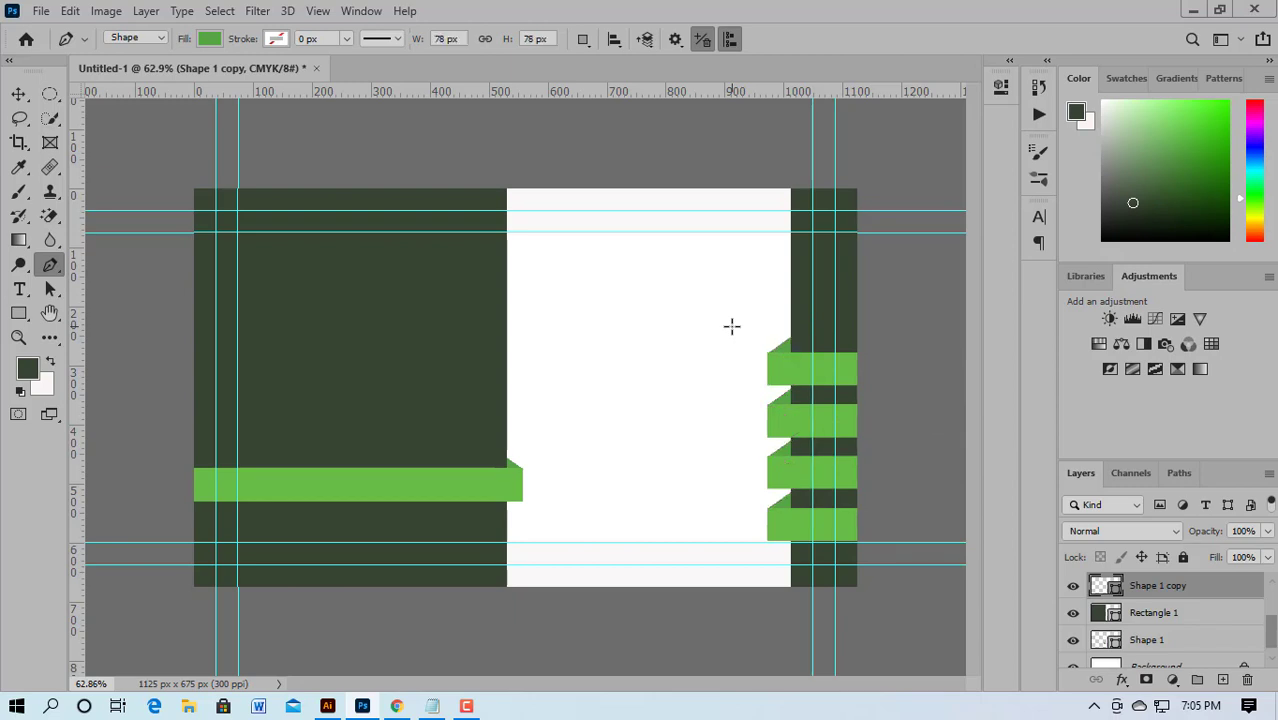
{"action": "left_click", "coordinate": [18, 93]}
{"action": "left_click", "coordinate": [560, 298]}
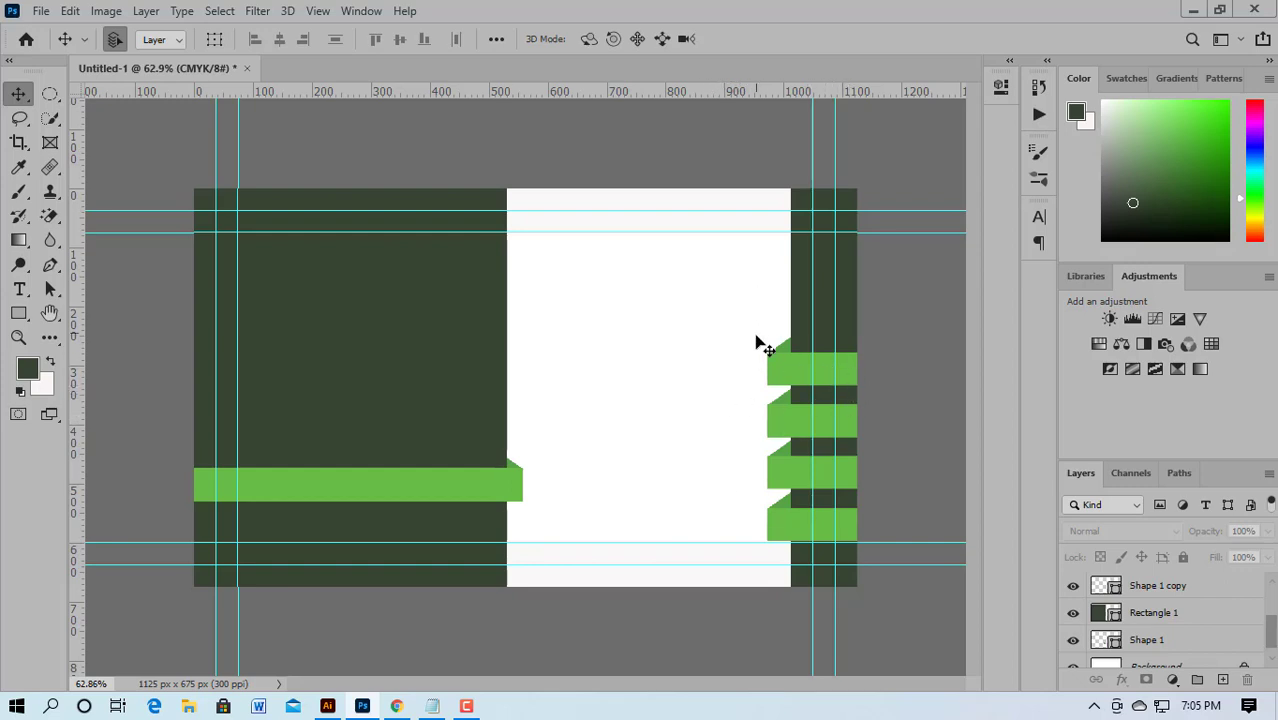
{"action": "scroll", "coordinate": [663, 370], "scroll_direction": "down", "scroll_amount": 3}
{"action": "scroll", "coordinate": [660, 362], "scroll_direction": "up", "scroll_amount": 3}
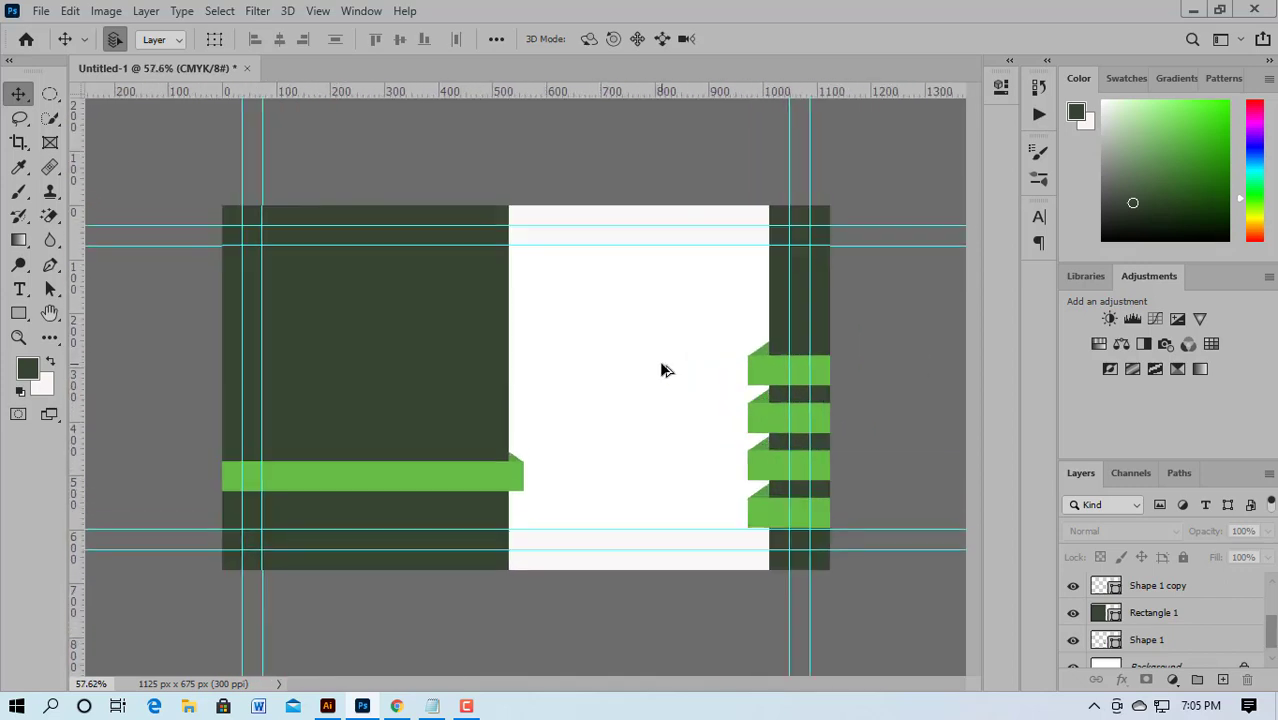
{"action": "scroll", "coordinate": [659, 360], "scroll_direction": "down", "scroll_amount": 3}
{"action": "scroll", "coordinate": [660, 365], "scroll_direction": "up", "scroll_amount": 2}
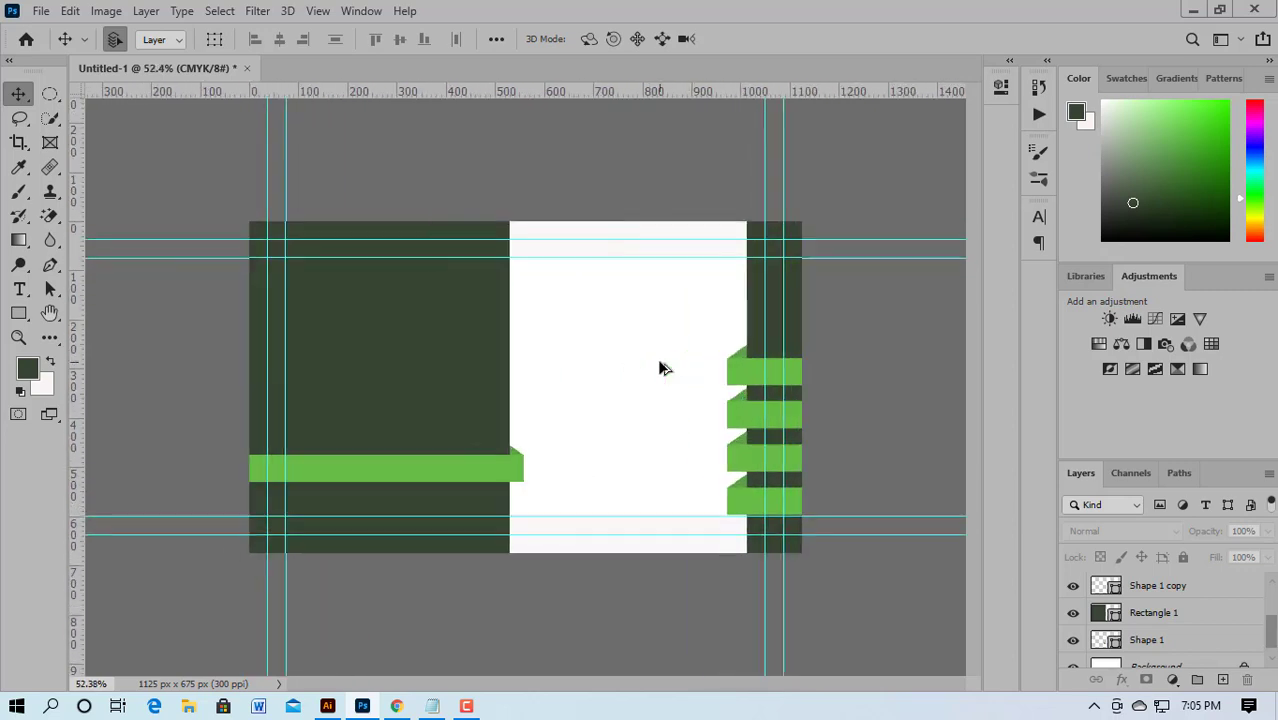
{"action": "left_click", "coordinate": [467, 707]}
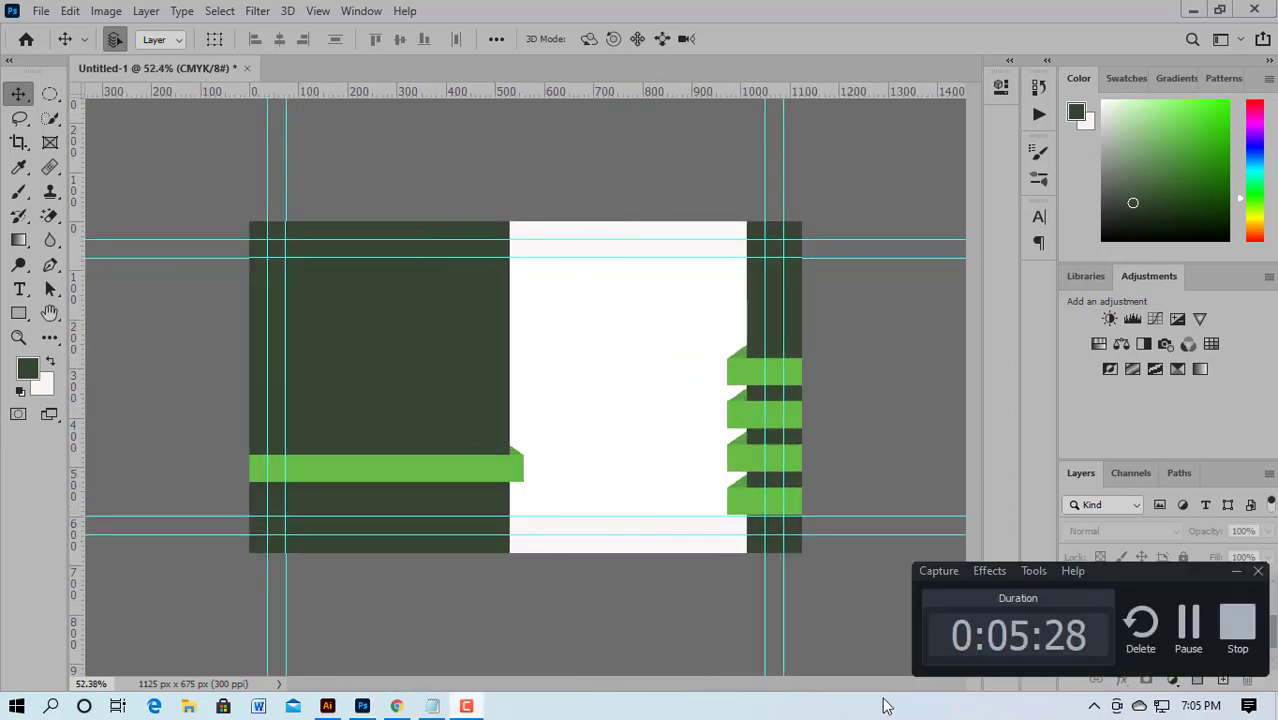
{"action": "left_click", "coordinate": [1188, 627]}
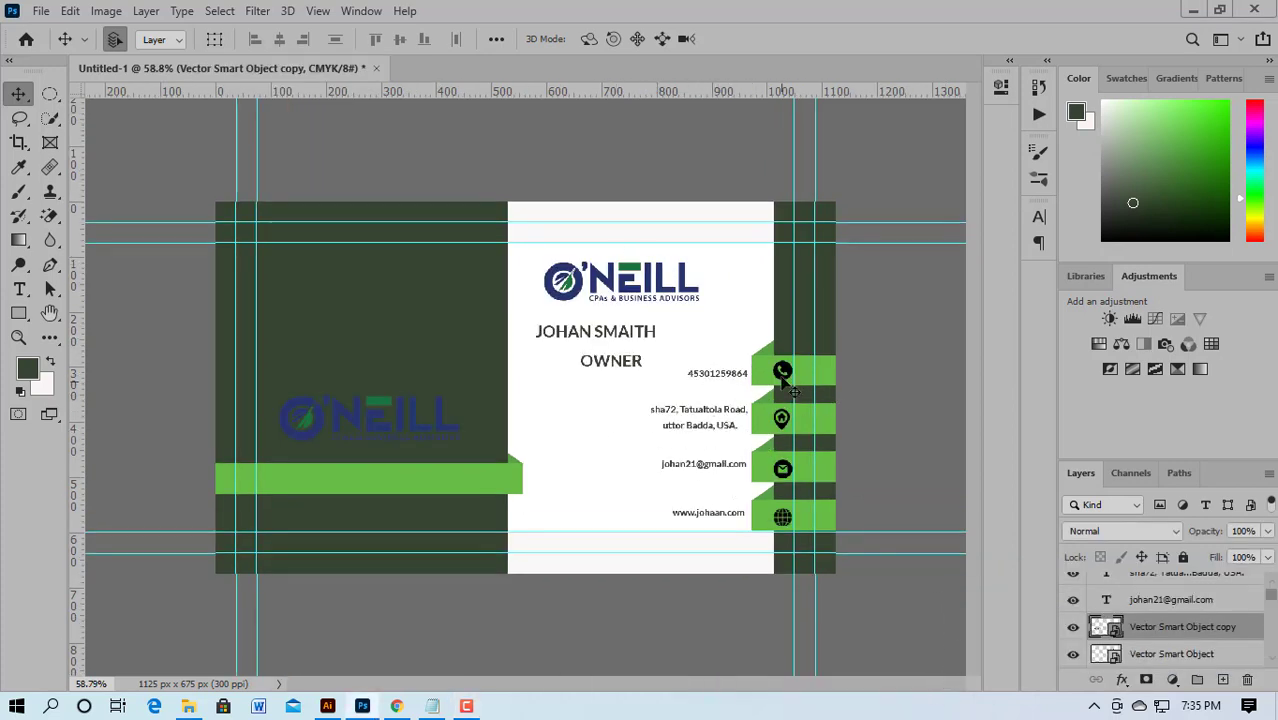
Step: Add a Color Overlay effect to the O'NEILL logo copy on the large dark green panel
{"action": "double_click", "coordinate": [1256, 627]}
{"action": "left_click_drag", "start_coordinate": [697, 215], "coordinate": [1010, 165]}
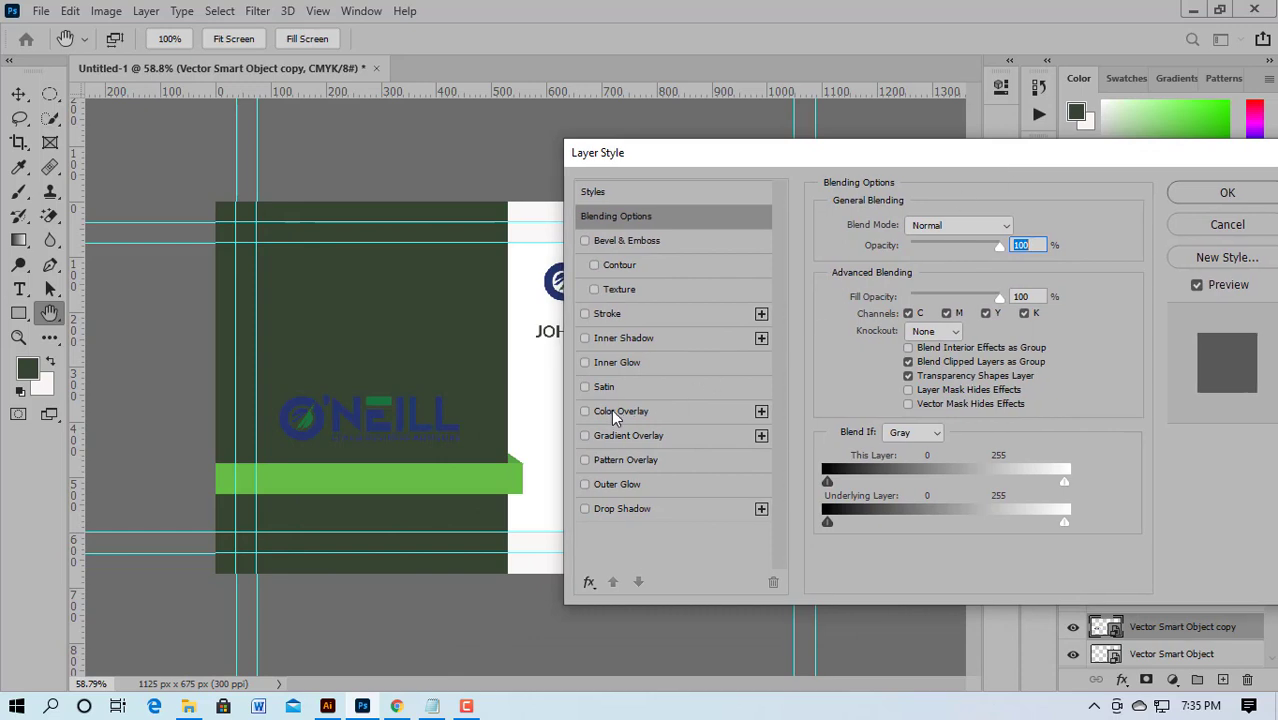
{"action": "left_click", "coordinate": [624, 408]}
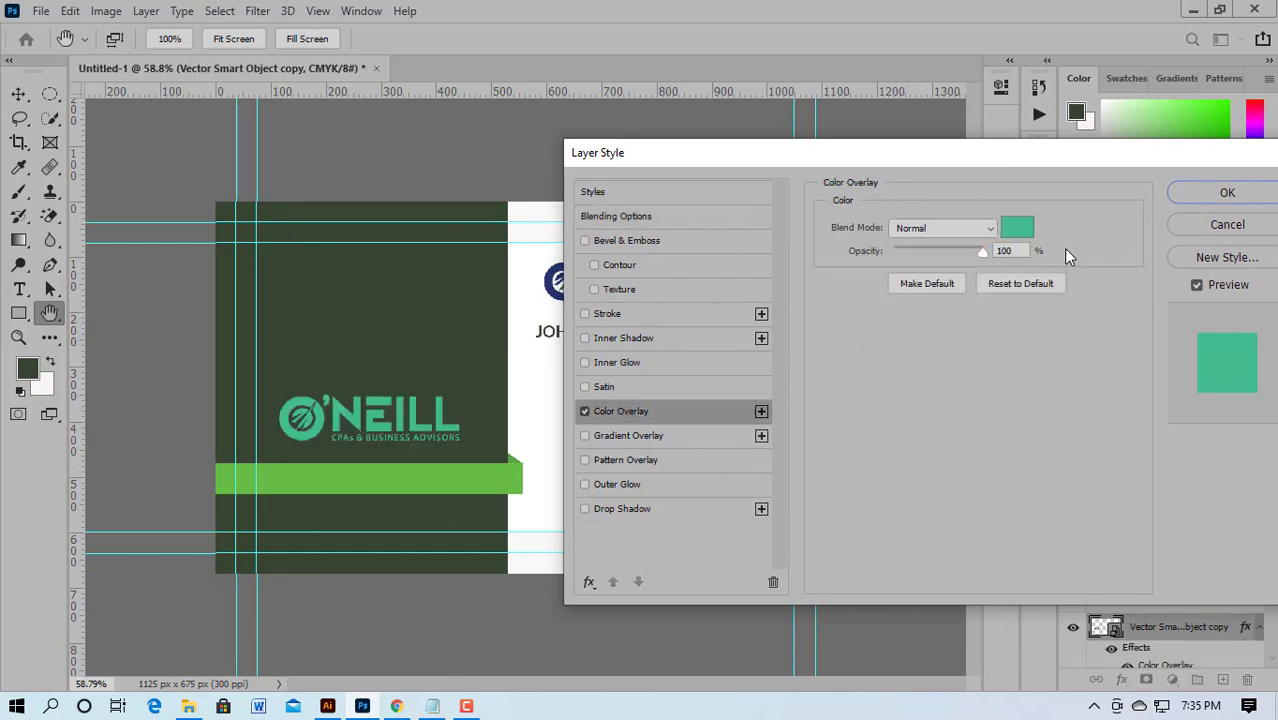
Step: Set the logo's overlay colour to pale mint #c1fde8 and apply the layer style
{"action": "left_click", "coordinate": [1018, 227]}
{"action": "left_click", "coordinate": [756, 274]}
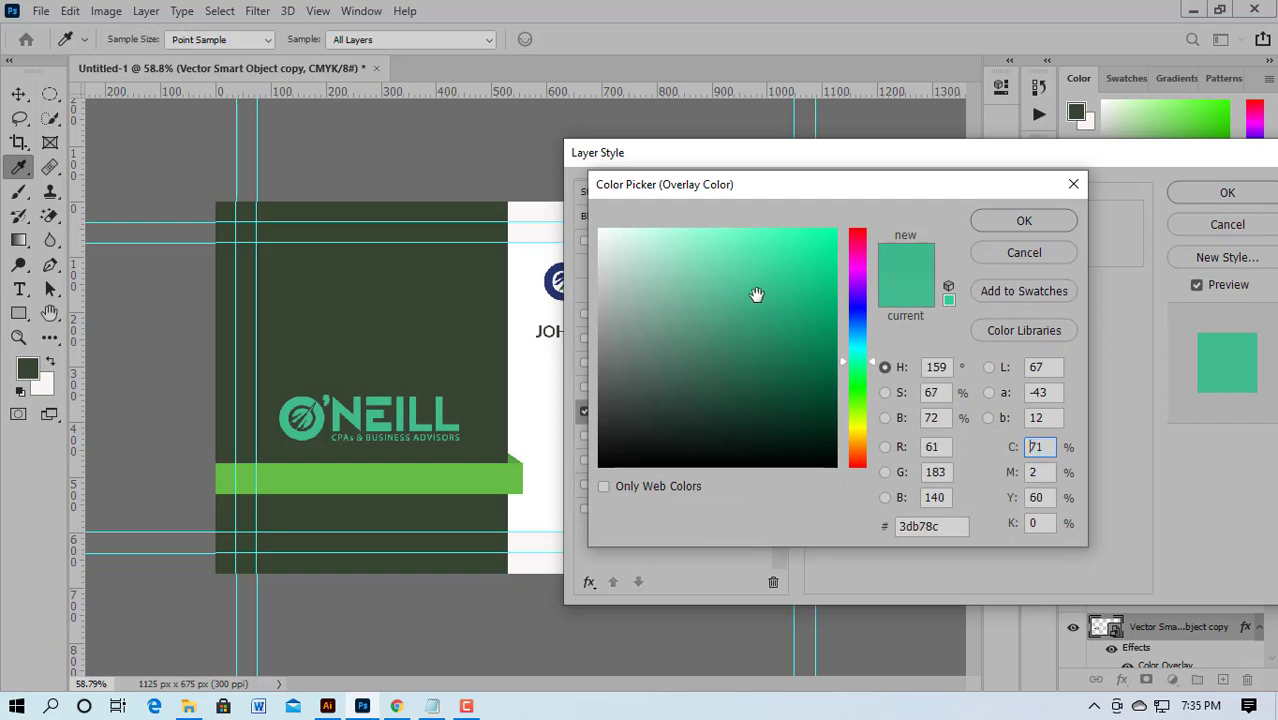
{"action": "left_click_drag", "start_coordinate": [755, 265], "coordinate": [653, 229]}
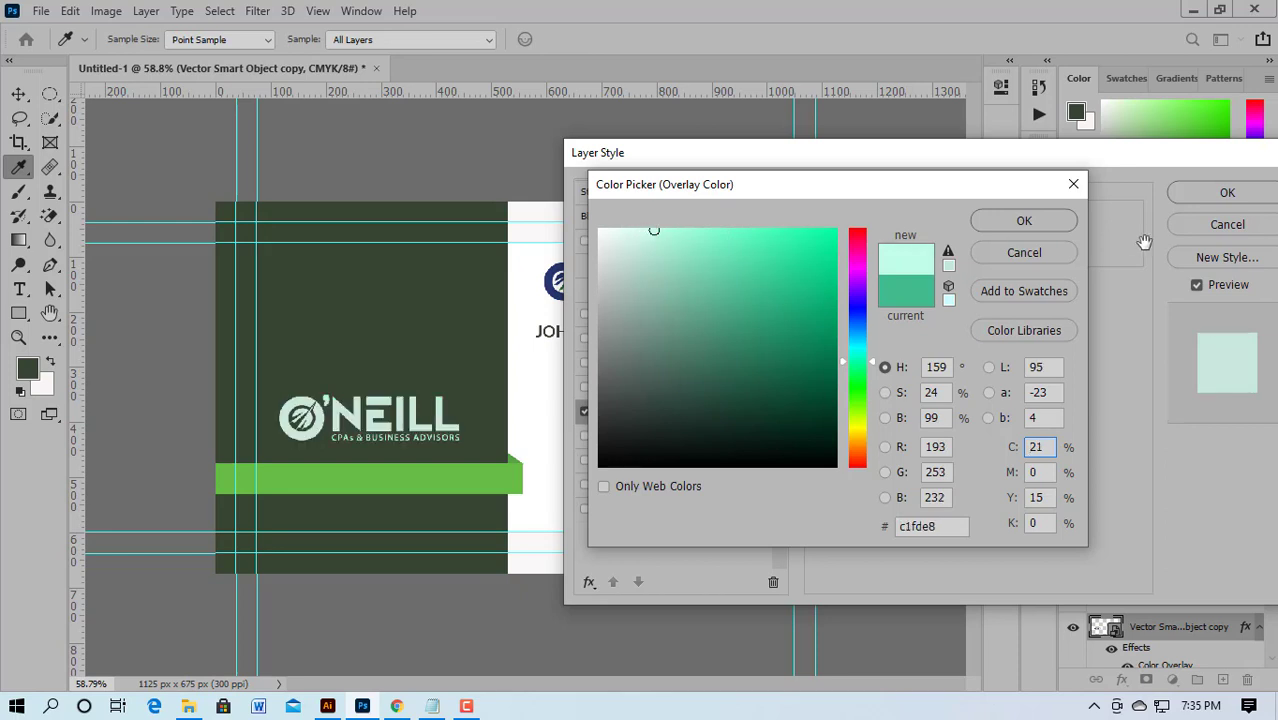
{"action": "left_click", "coordinate": [1234, 190]}
{"action": "left_click", "coordinate": [1024, 220]}
{"action": "left_click", "coordinate": [1231, 192]}
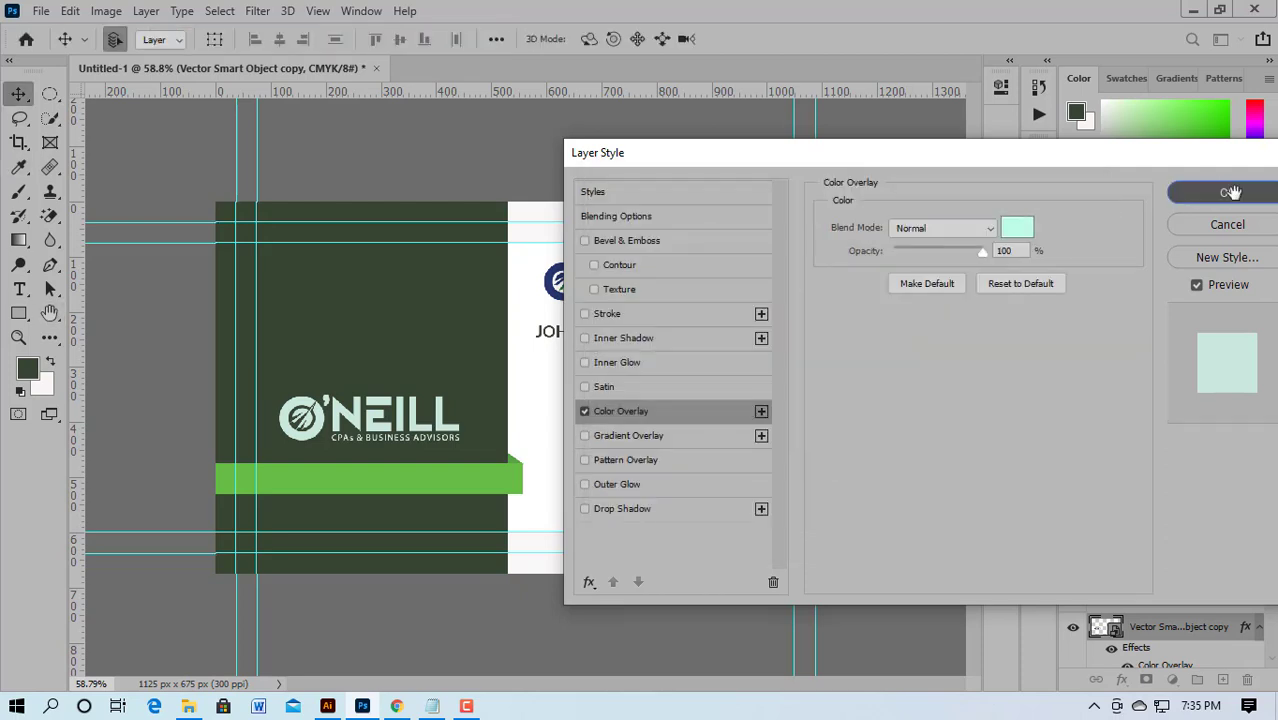